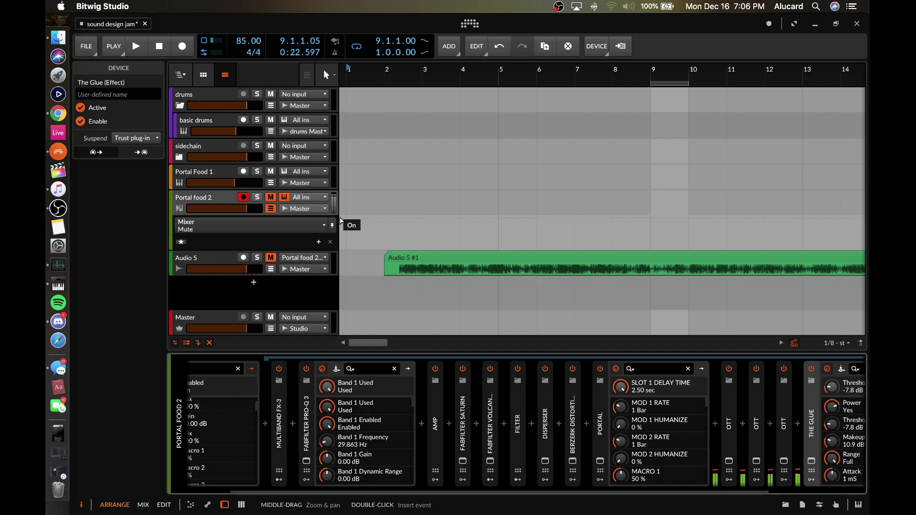
- Turn off the Portal effect in the Portal food 2 chain and show the modulators of Multiband FX-3
{"action": "scroll", "coordinate": [367, 416], "scroll_direction": "left", "scroll_amount": 3}
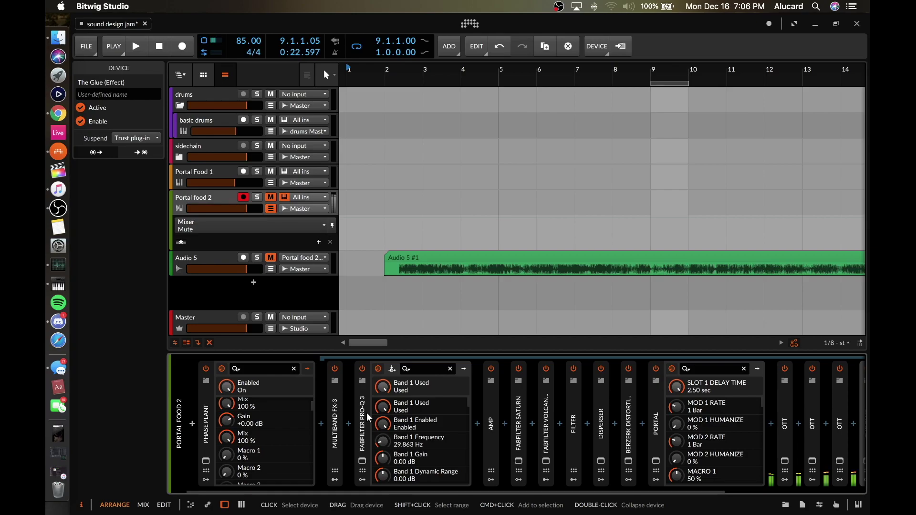
{"action": "left_click", "coordinate": [656, 369]}
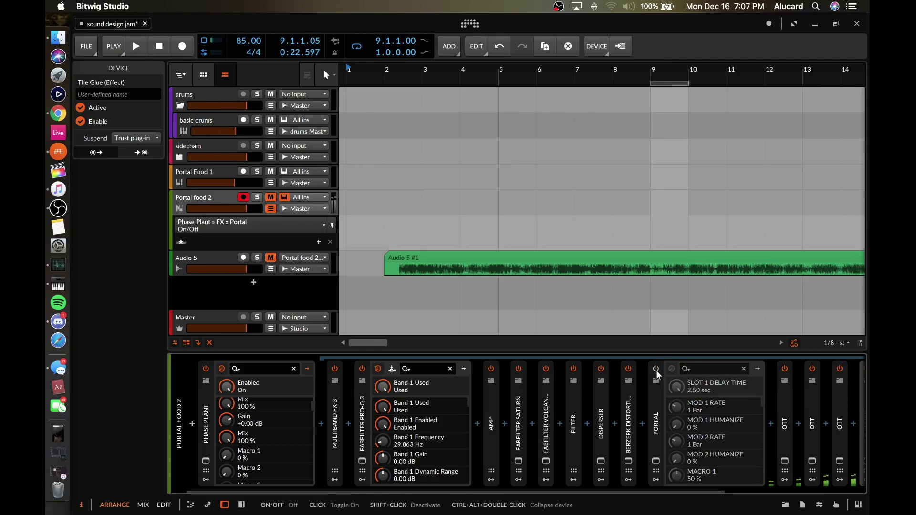
{"action": "scroll", "coordinate": [477, 414], "scroll_direction": "right", "scroll_amount": 5}
{"action": "scroll", "coordinate": [477, 414], "scroll_direction": "left", "scroll_amount": 5}
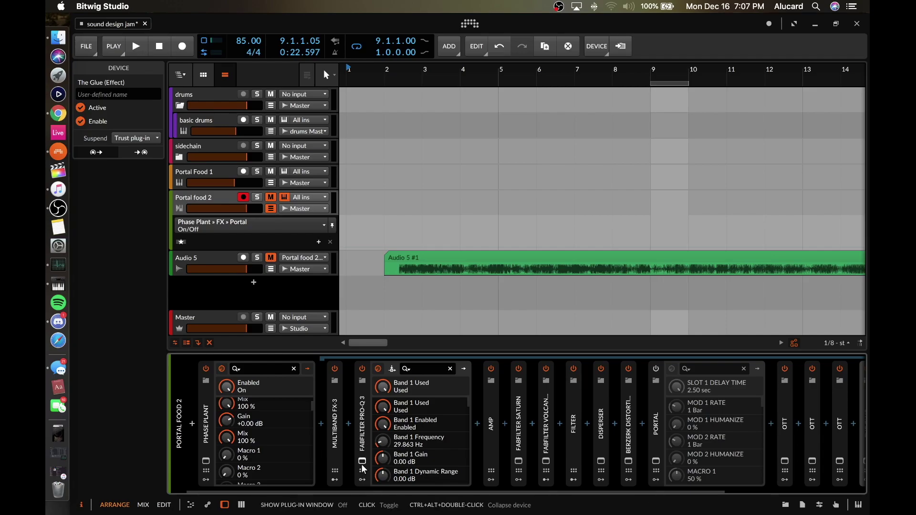
{"action": "left_click", "coordinate": [336, 479]}
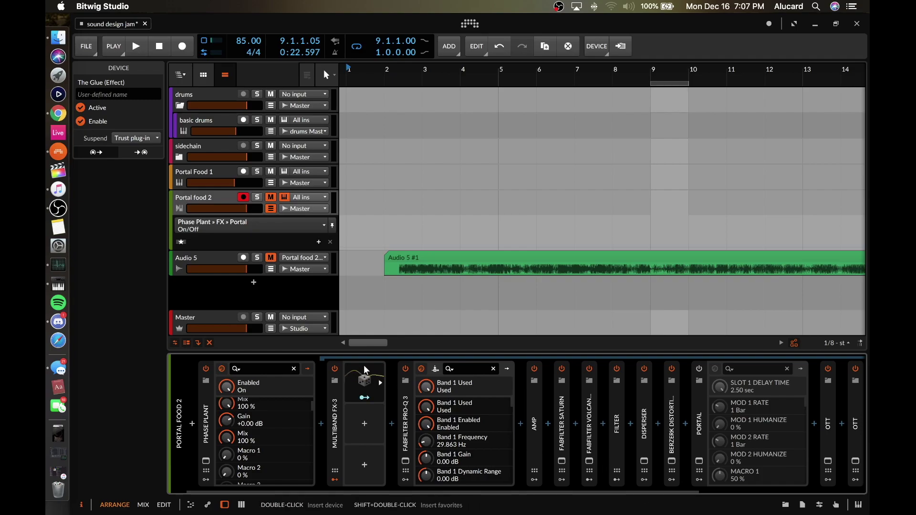
- Turn off Multiband FX-3, FabFilter Pro-Q 3, Amp, FabFilter Saturn, FabFilter Volcano, Filter, Disperser and Berzerk Distortion in the FX chain
{"action": "left_click", "coordinate": [405, 369]}
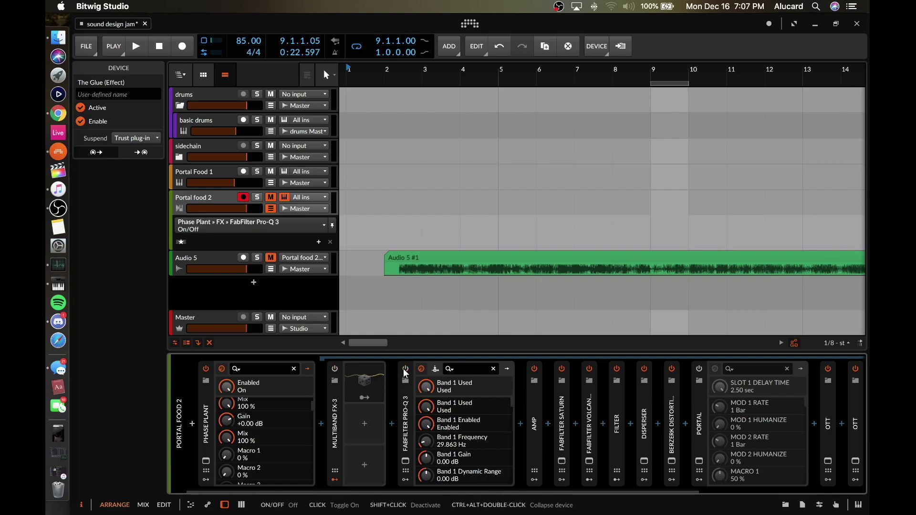
{"action": "left_click", "coordinate": [533, 369]}
{"action": "left_click", "coordinate": [561, 369]}
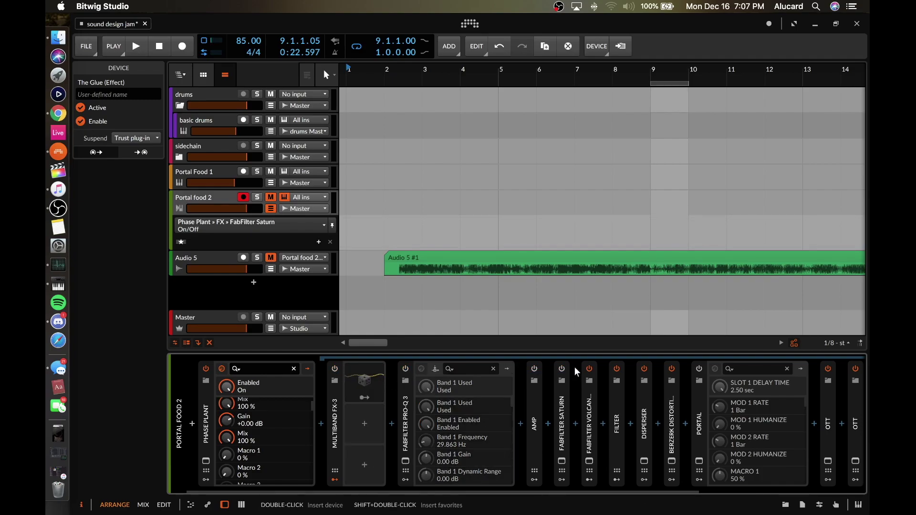
{"action": "left_click", "coordinate": [589, 369]}
{"action": "left_click", "coordinate": [616, 369]}
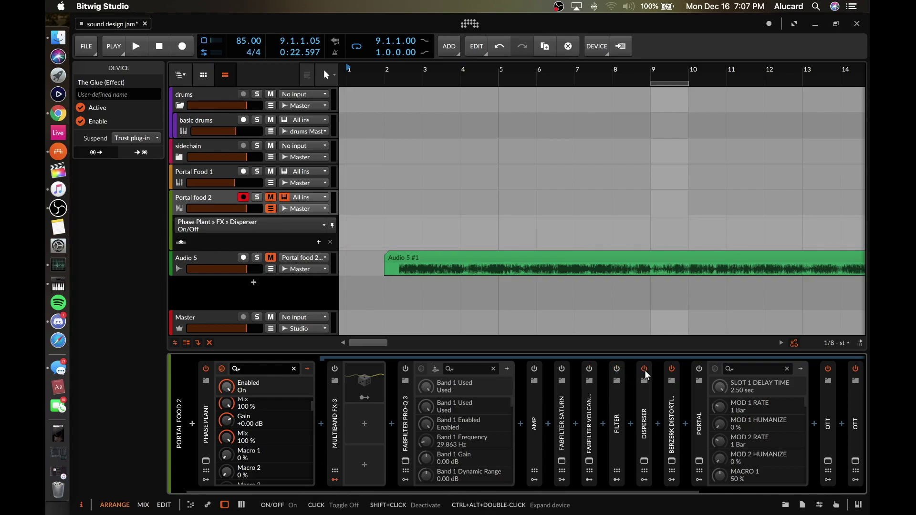
{"action": "left_click", "coordinate": [644, 368]}
{"action": "left_click", "coordinate": [672, 369]}
- Turn off the three OTT devices, The Glue and FabFilter Pro-L 2 at the end of the FX chain
{"action": "scroll", "coordinate": [672, 367], "scroll_direction": "right", "scroll_amount": 5}
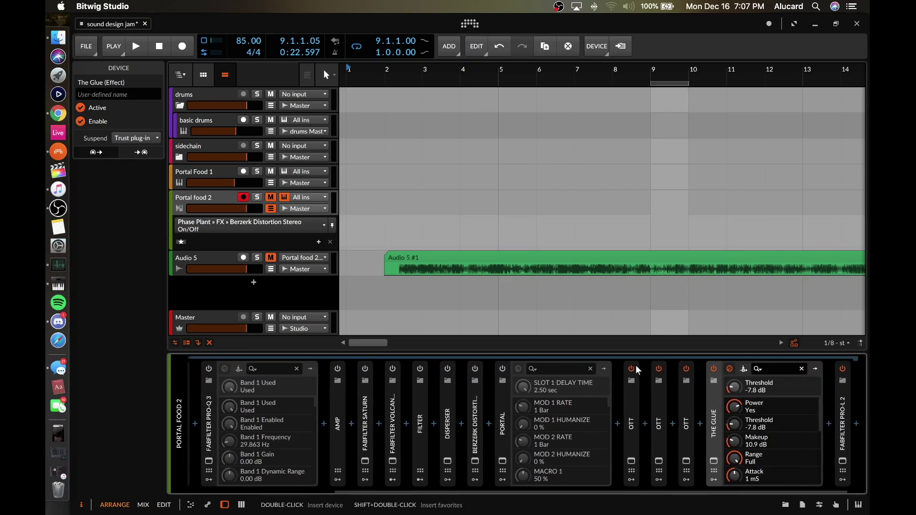
{"action": "left_click", "coordinate": [631, 368]}
{"action": "left_click", "coordinate": [658, 369]}
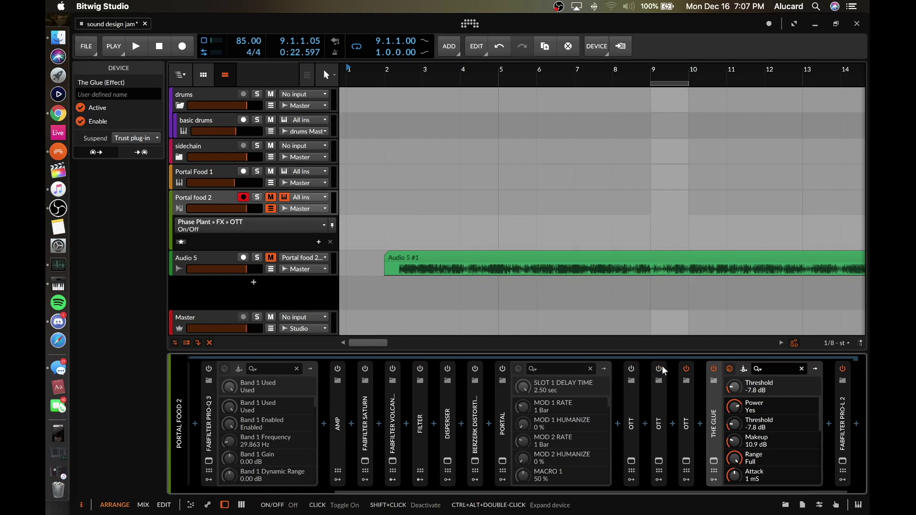
{"action": "left_click", "coordinate": [686, 369]}
{"action": "left_click", "coordinate": [712, 369]}
{"action": "scroll", "coordinate": [763, 369], "scroll_direction": "right", "scroll_amount": 1}
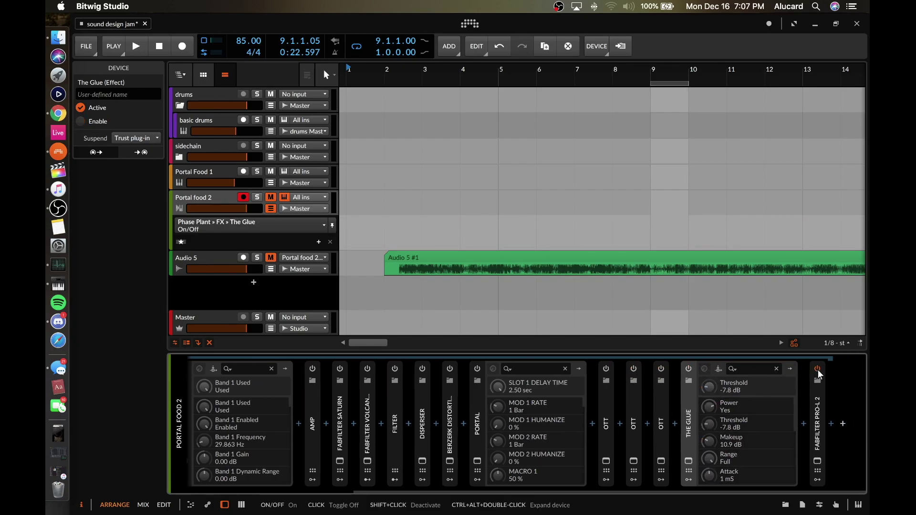
{"action": "left_click", "coordinate": [817, 370]}
- Open the Phase Plant synth at the start of the chain and examine its saw and sine generator groups
{"action": "scroll", "coordinate": [671, 474], "scroll_direction": "left", "scroll_amount": 8}
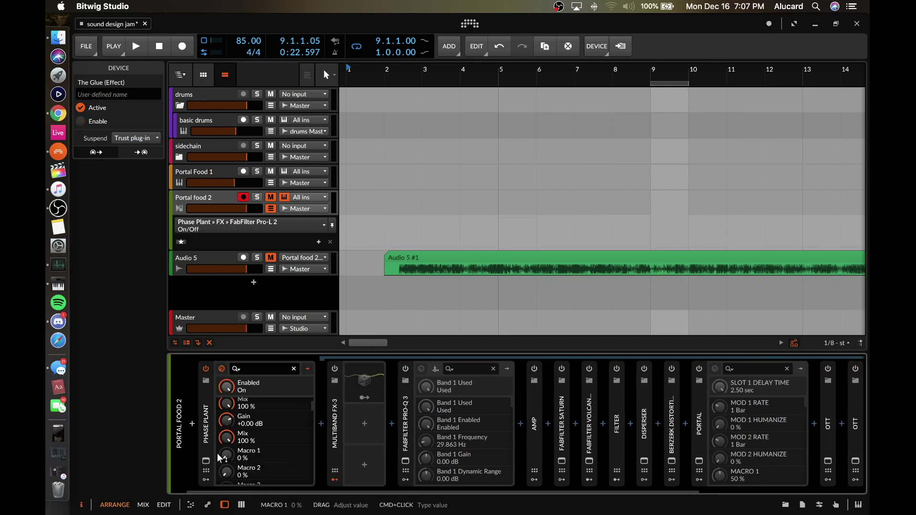
{"action": "left_click", "coordinate": [205, 460]}
{"action": "scroll", "coordinate": [266, 182], "scroll_direction": "up", "scroll_amount": 3}
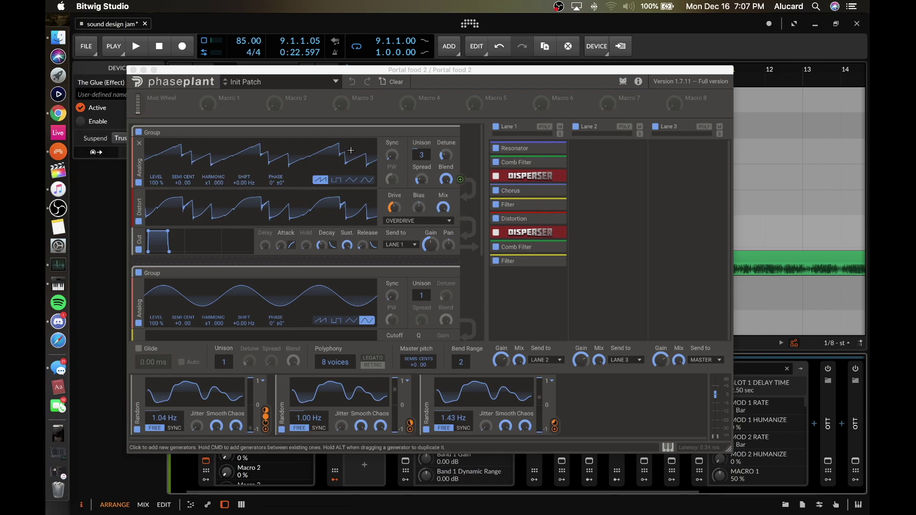
{"action": "scroll", "coordinate": [260, 171], "scroll_direction": "down", "scroll_amount": 4}
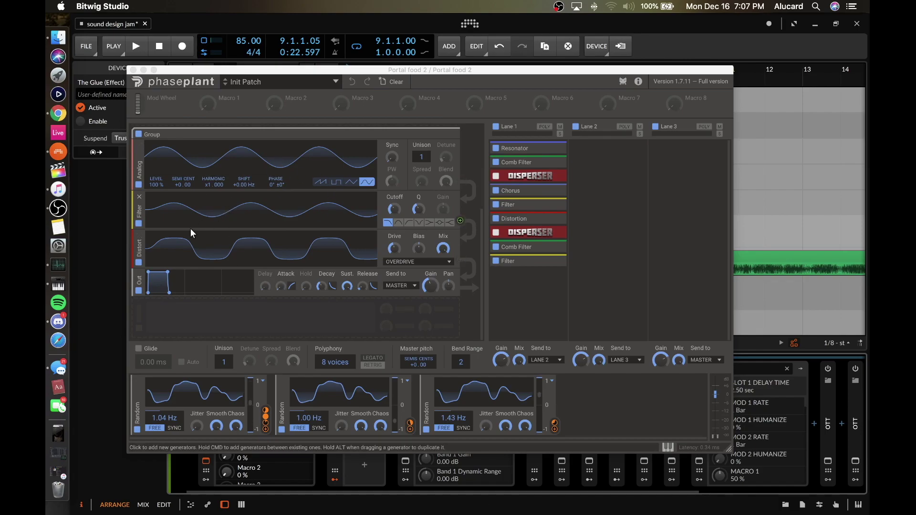
{"action": "scroll", "coordinate": [190, 228], "scroll_direction": "up", "scroll_amount": 3}
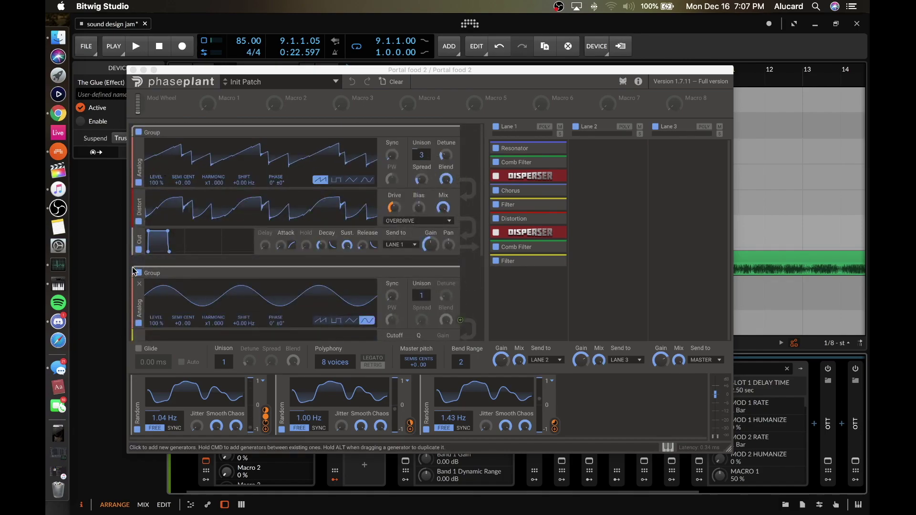
- Audition the sine group with the saw group switched off and the Portal food 2 track unmuted, and switch the saw group back on
{"action": "left_click", "coordinate": [138, 132]}
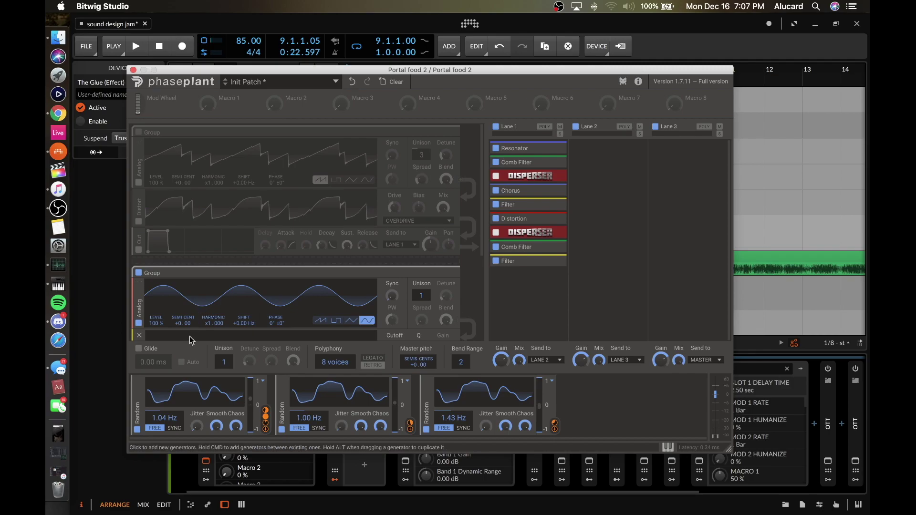
{"action": "left_click_drag", "start_coordinate": [200, 74], "coordinate": [379, 81]}
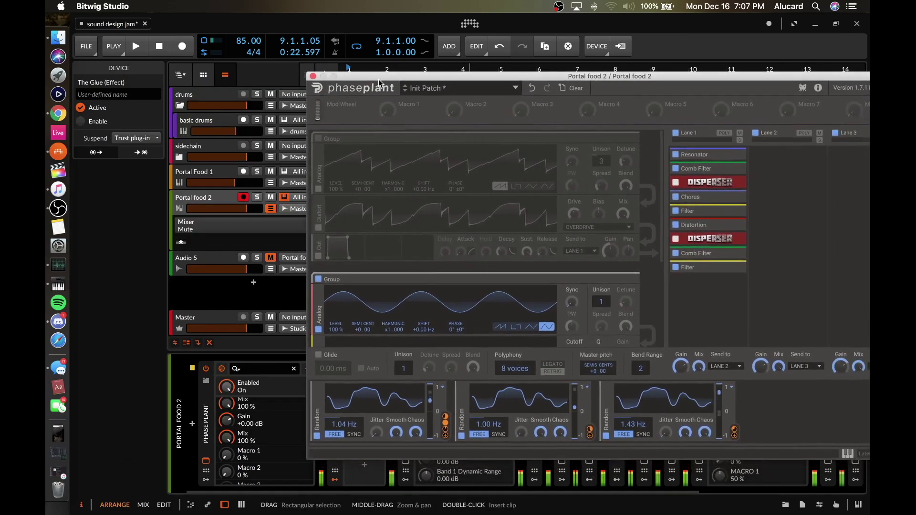
{"action": "left_click", "coordinate": [318, 139]}
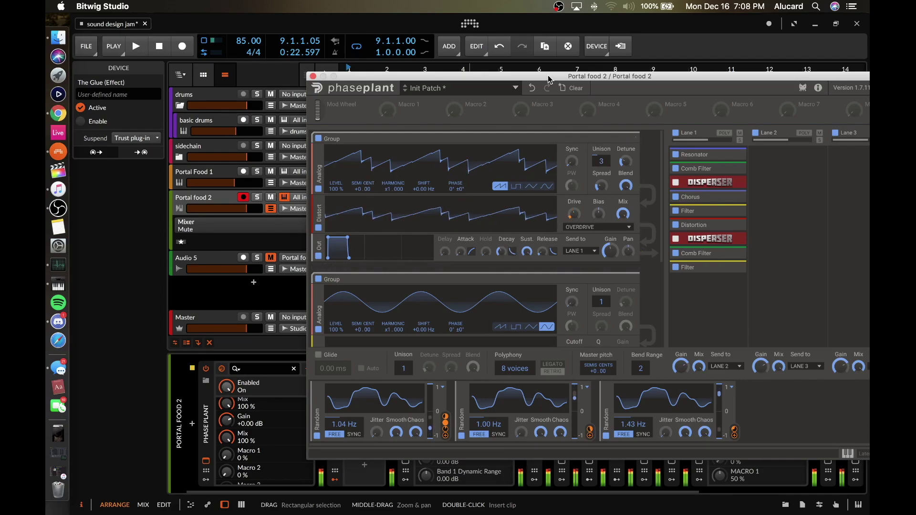
{"action": "left_click_drag", "start_coordinate": [543, 76], "coordinate": [361, 58]}
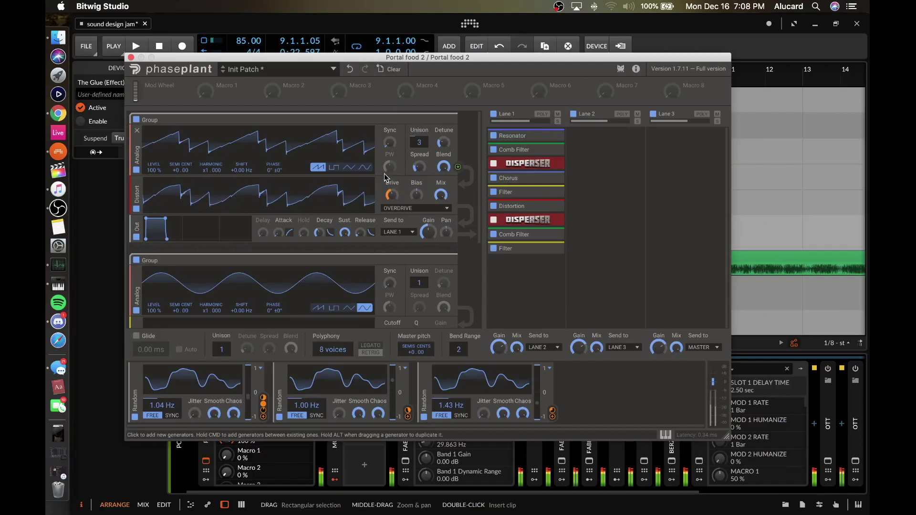
- Expand the Resonator, first Comb Filter and first Disperser snapins in Lane 1 to examine their settings
{"action": "left_click", "coordinate": [554, 140]}
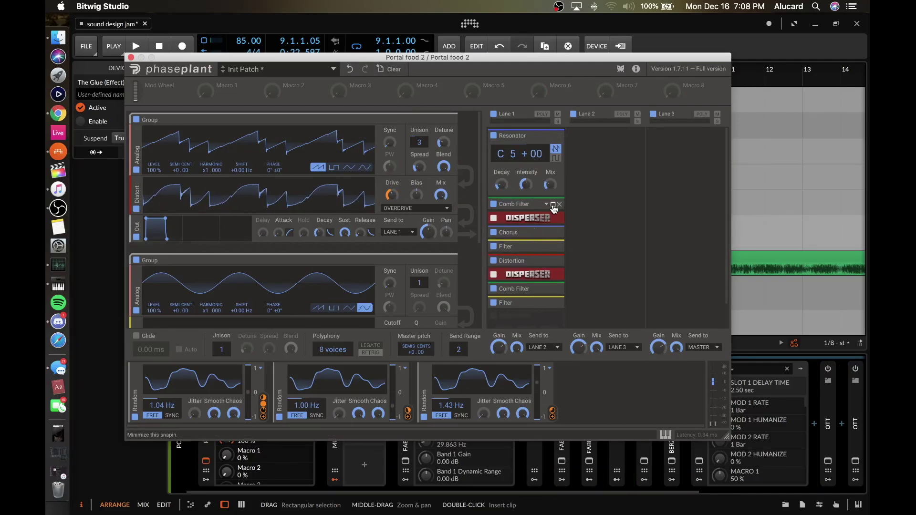
{"action": "left_click", "coordinate": [552, 205]}
{"action": "scroll", "coordinate": [548, 191], "scroll_direction": "down", "scroll_amount": 3}
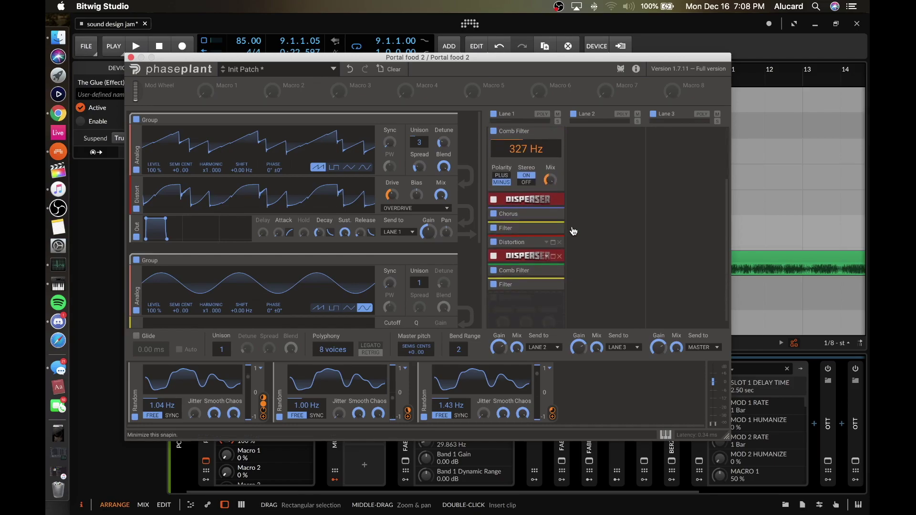
{"action": "left_click", "coordinate": [555, 203]}
{"action": "scroll", "coordinate": [556, 205], "scroll_direction": "up", "scroll_amount": 3}
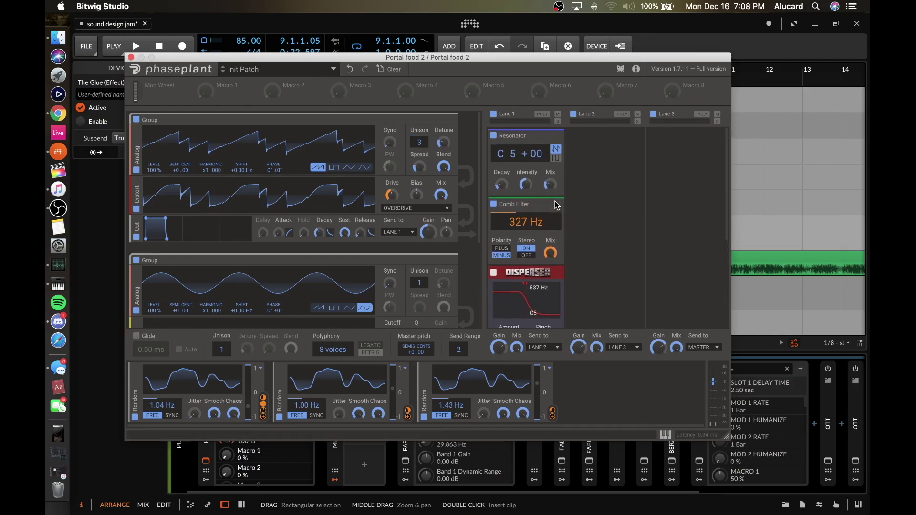
{"action": "scroll", "coordinate": [525, 207], "scroll_direction": "down", "scroll_amount": 1}
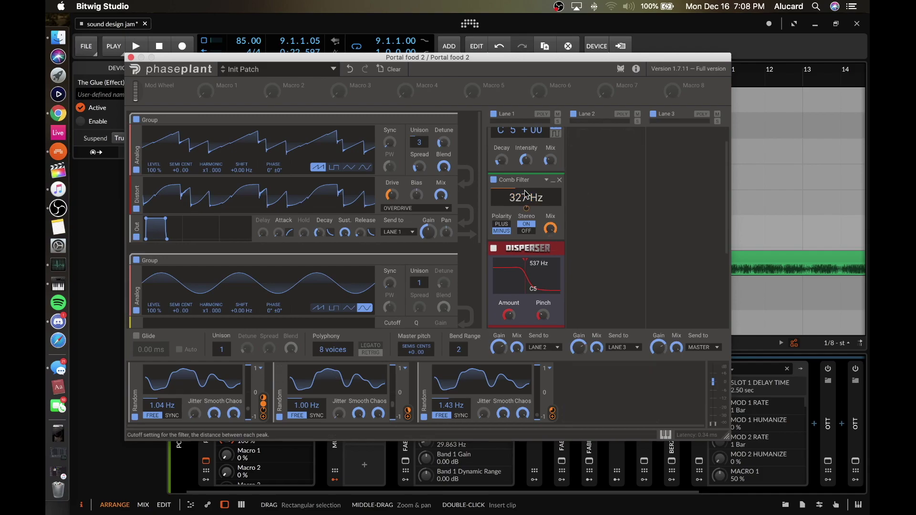
{"action": "scroll", "coordinate": [526, 193], "scroll_direction": "up", "scroll_amount": 1}
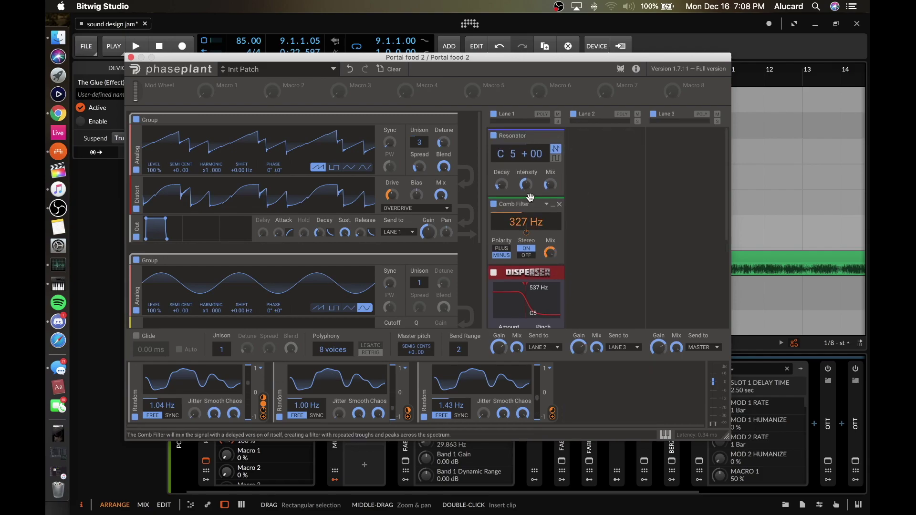
- Expand the remaining Lane 1 snapins from Chorus to the final Filter, examine their settings, and close Phase Plant
{"action": "scroll", "coordinate": [527, 194], "scroll_direction": "down", "scroll_amount": 2}
{"action": "scroll", "coordinate": [530, 197], "scroll_direction": "down", "scroll_amount": 3}
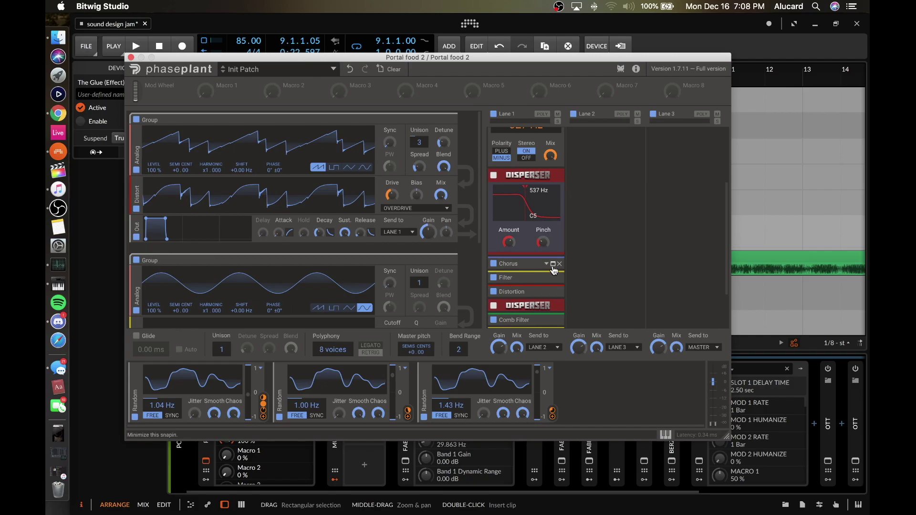
{"action": "scroll", "coordinate": [548, 193], "scroll_direction": "down", "scroll_amount": 3}
{"action": "scroll", "coordinate": [551, 191], "scroll_direction": "down", "scroll_amount": 3}
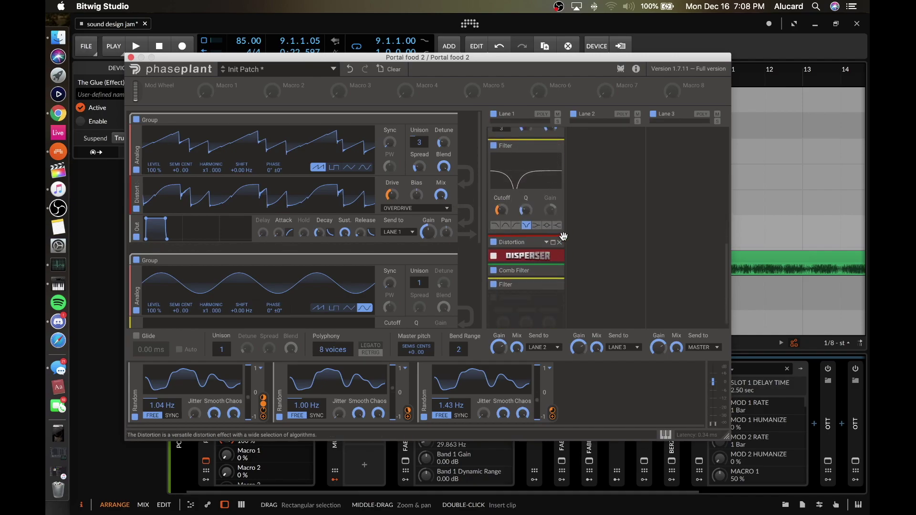
{"action": "left_click", "coordinate": [549, 242]}
{"action": "left_click", "coordinate": [547, 243]}
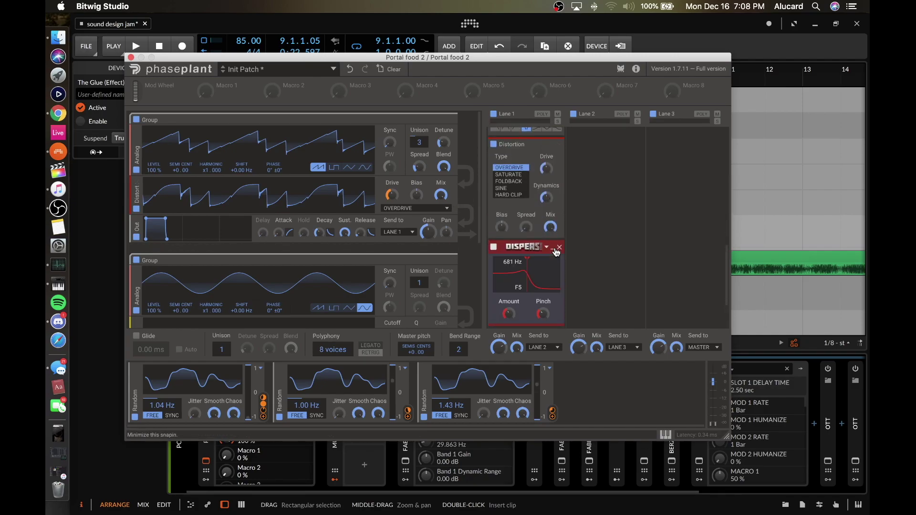
{"action": "left_click", "coordinate": [553, 262]}
{"action": "scroll", "coordinate": [556, 280], "scroll_direction": "down", "scroll_amount": 1}
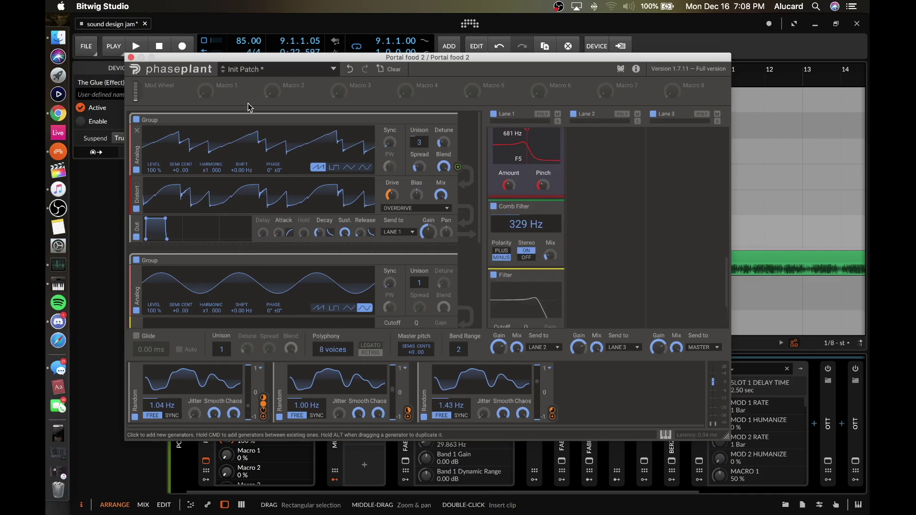
{"action": "left_click", "coordinate": [130, 57]}
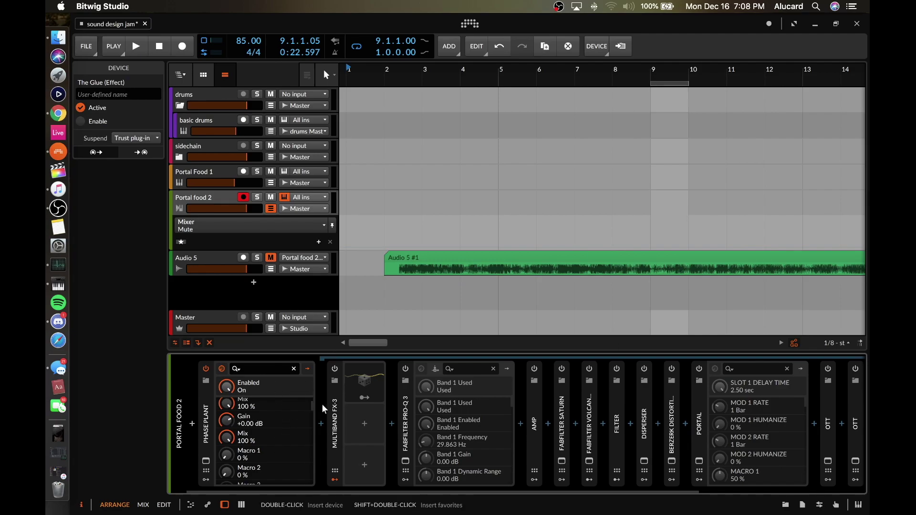
- Turn on Multiband FX-3, examine the Filter device in its Low, Mid and High bands, and collapse it again
{"action": "left_click", "coordinate": [335, 460]}
{"action": "left_click", "coordinate": [334, 459]}
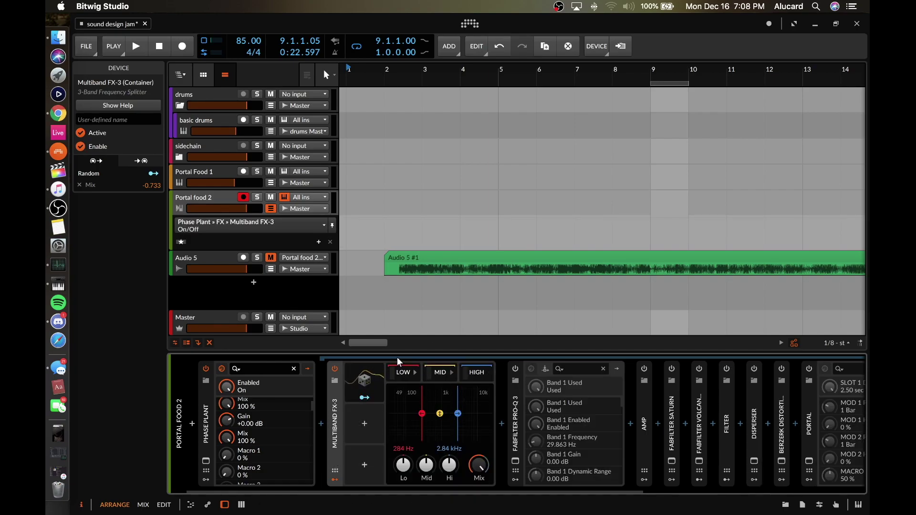
{"action": "left_click", "coordinate": [431, 373]}
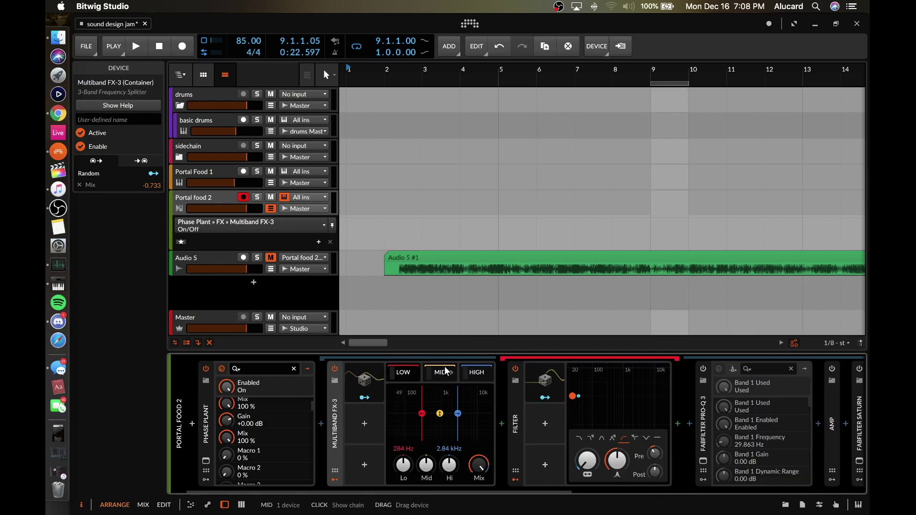
{"action": "left_click", "coordinate": [472, 374]}
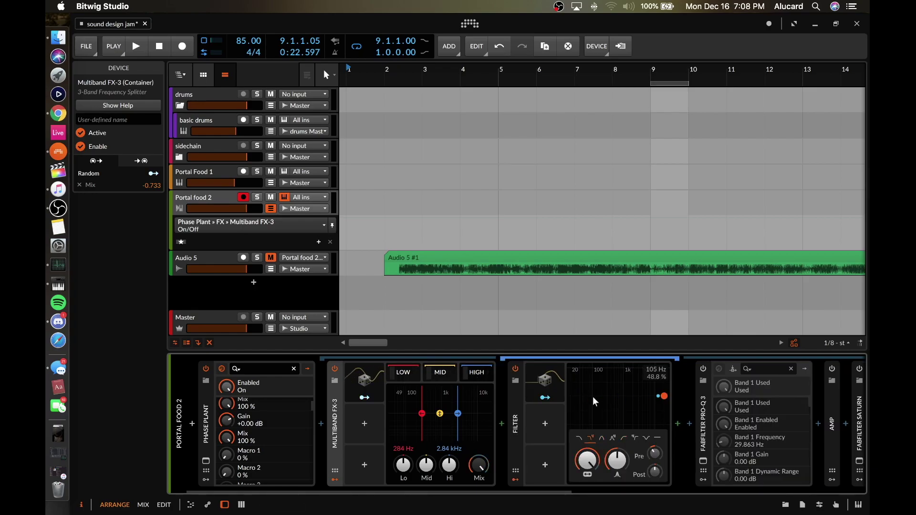
{"action": "left_click", "coordinate": [447, 371]}
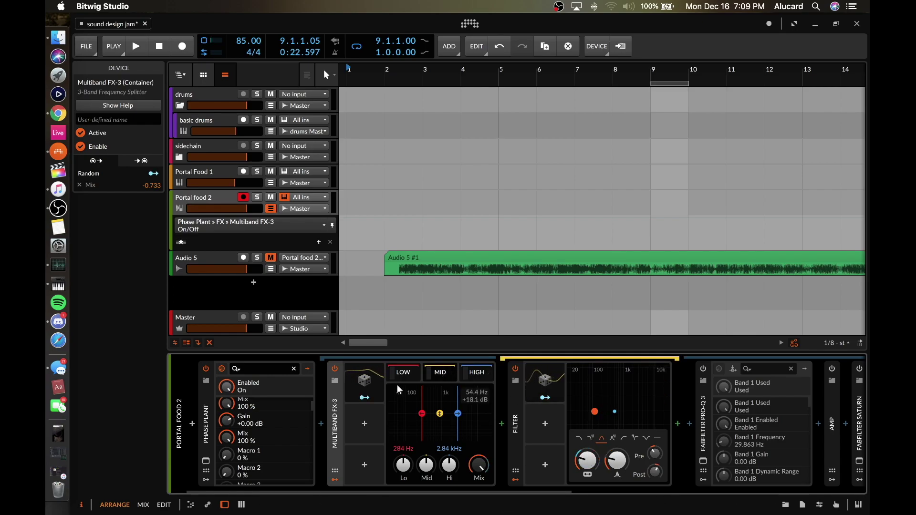
{"action": "left_click", "coordinate": [403, 374]}
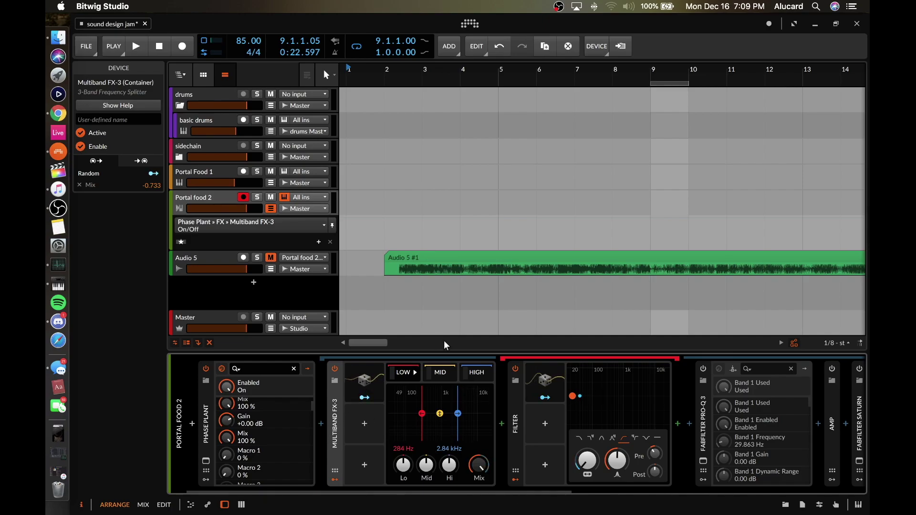
{"action": "double_click", "coordinate": [335, 406]}
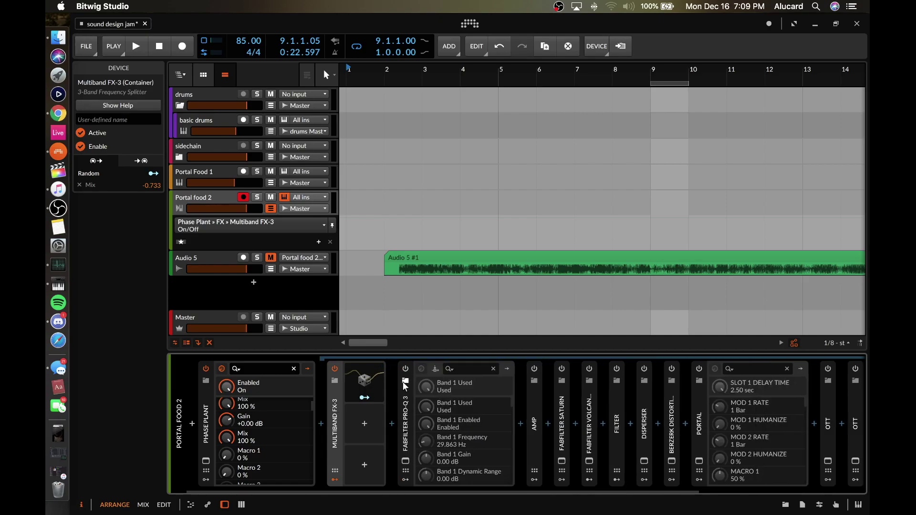
- Turn on FabFilter Pro-Q 3 and open its plug-in window to examine the EQ curve
{"action": "left_click", "coordinate": [406, 461]}
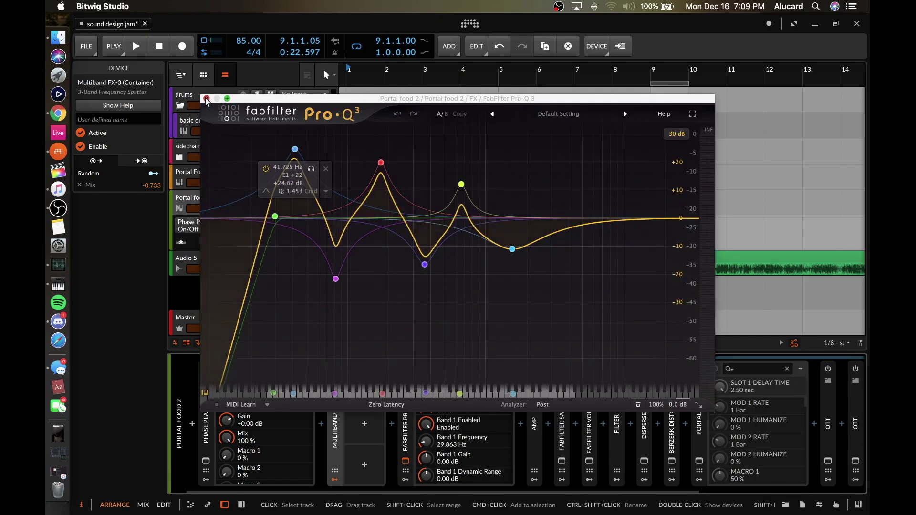
- Close the Pro-Q 3 window, and turn on Amp to examine its EQ, drive and cabinet settings, collapsing it again
{"action": "left_click", "coordinate": [207, 98]}
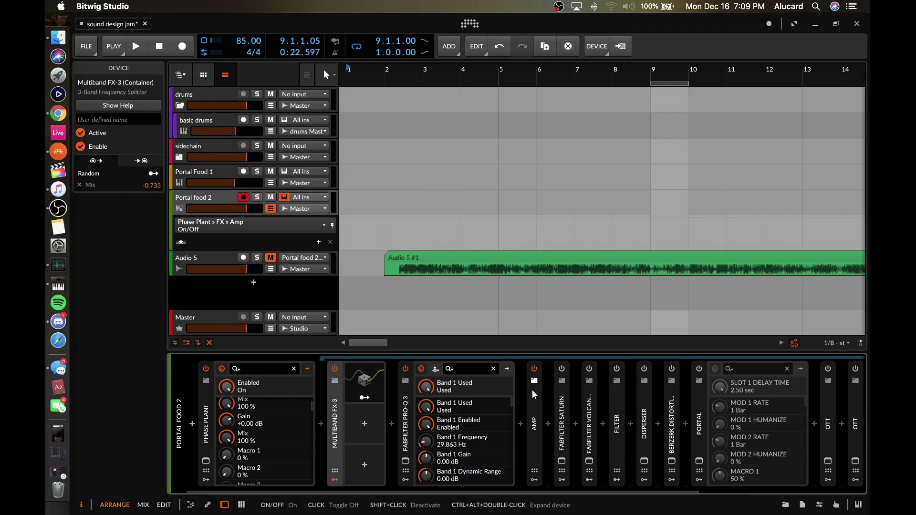
{"action": "double_click", "coordinate": [532, 407]}
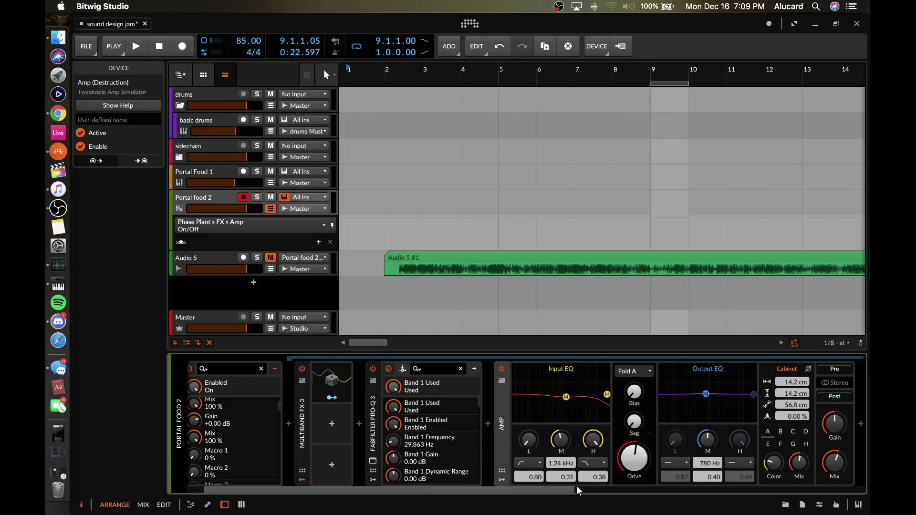
{"action": "double_click", "coordinate": [503, 399]}
- Turn on FabFilter Saturn, examine its Warm Tube and Destroy bands in the plug-in window, and collapse the device
{"action": "left_click", "coordinate": [554, 403]}
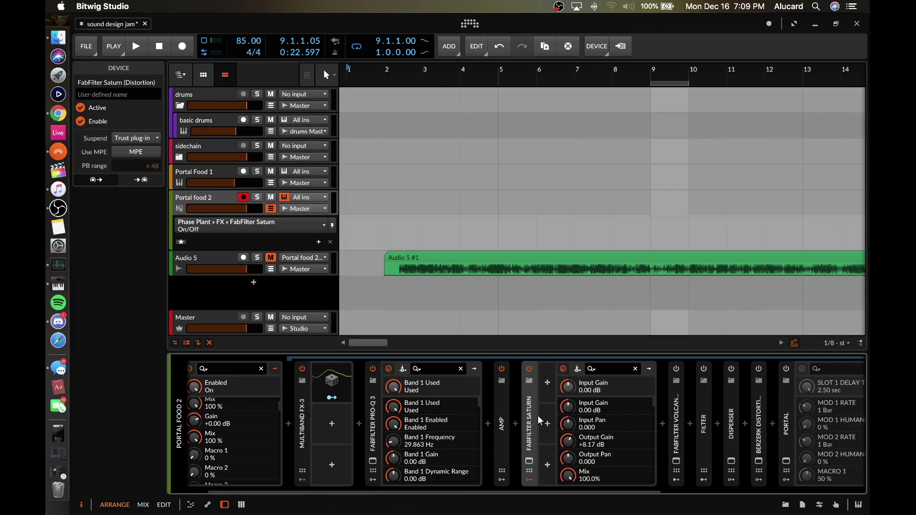
{"action": "left_click", "coordinate": [529, 478]}
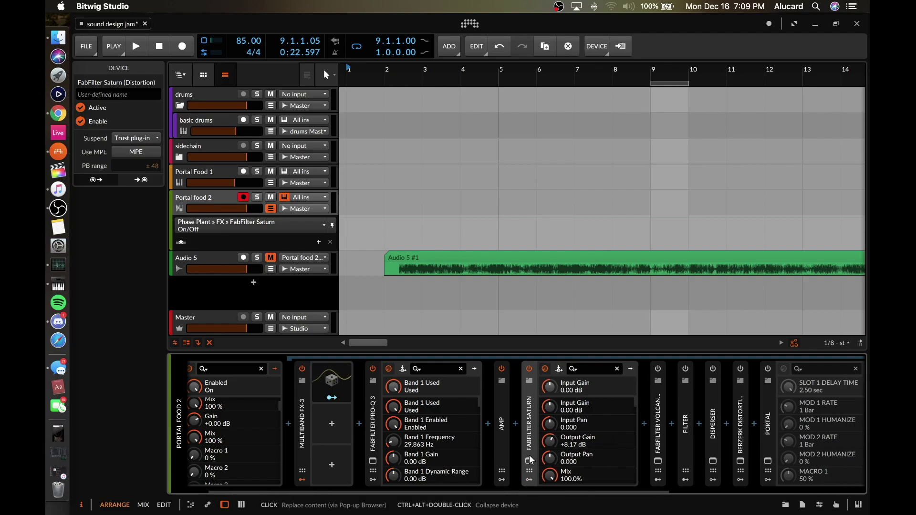
{"action": "left_click", "coordinate": [529, 457]}
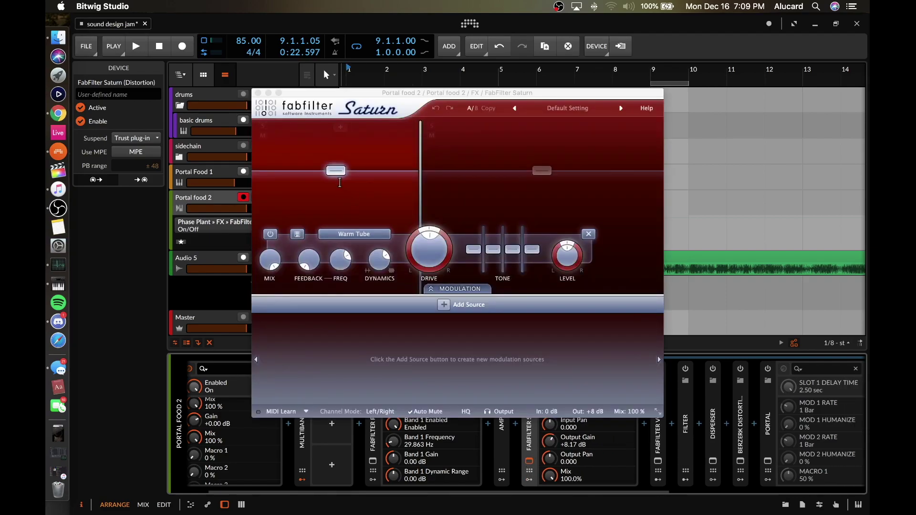
{"action": "left_click", "coordinate": [540, 180]}
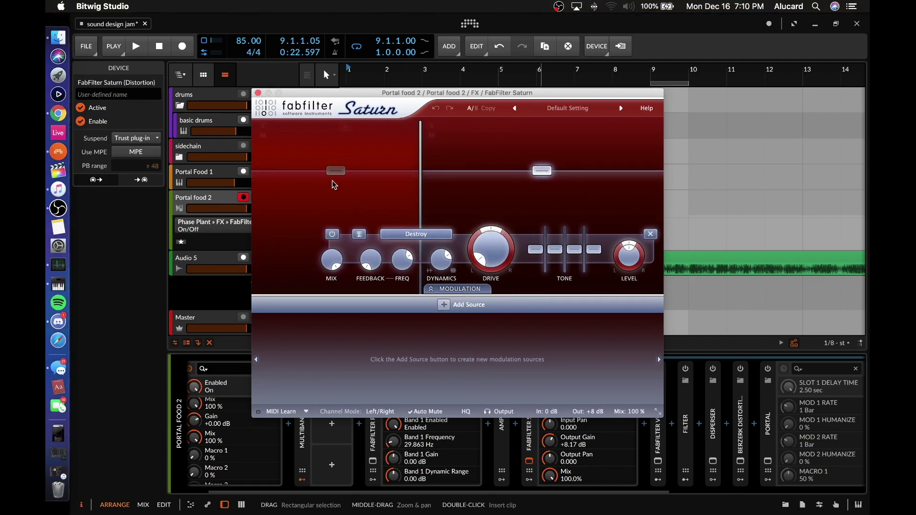
{"action": "left_click", "coordinate": [257, 93]}
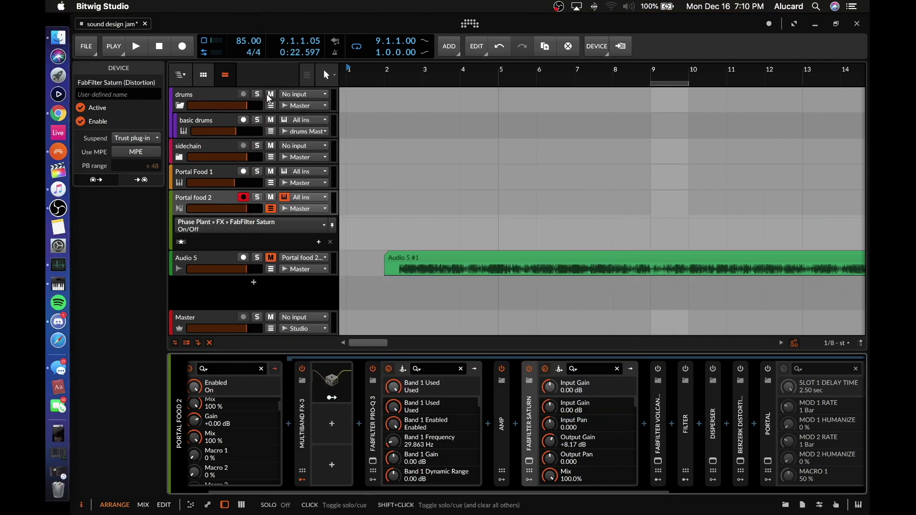
{"action": "left_click", "coordinate": [528, 401]}
- Turn on FabFilter Volcano 2, show its two Random modulators, and examine both filters in its plug-in window
{"action": "left_click", "coordinate": [556, 477]}
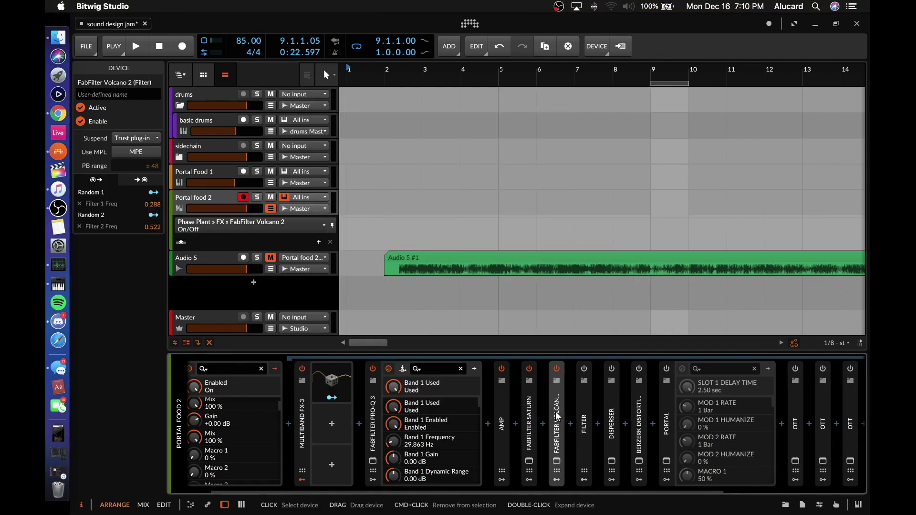
{"action": "left_click", "coordinate": [556, 479]}
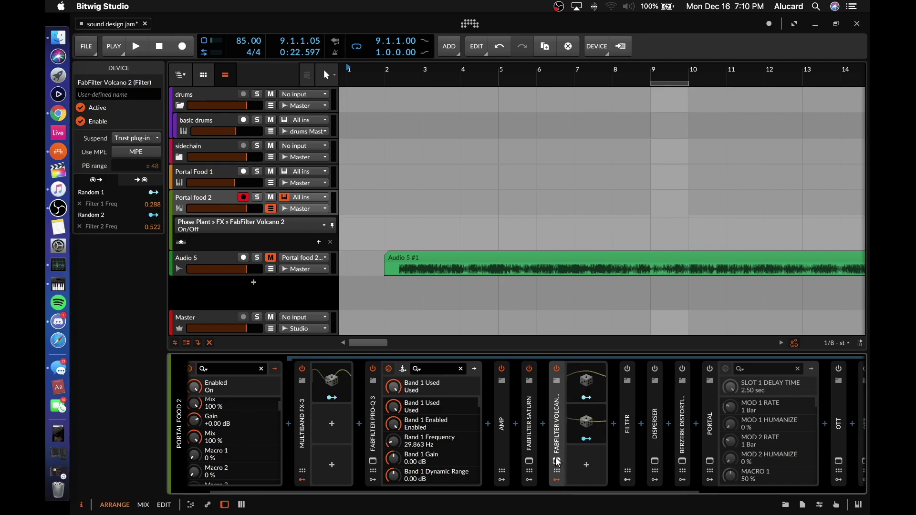
{"action": "left_click", "coordinate": [557, 461]}
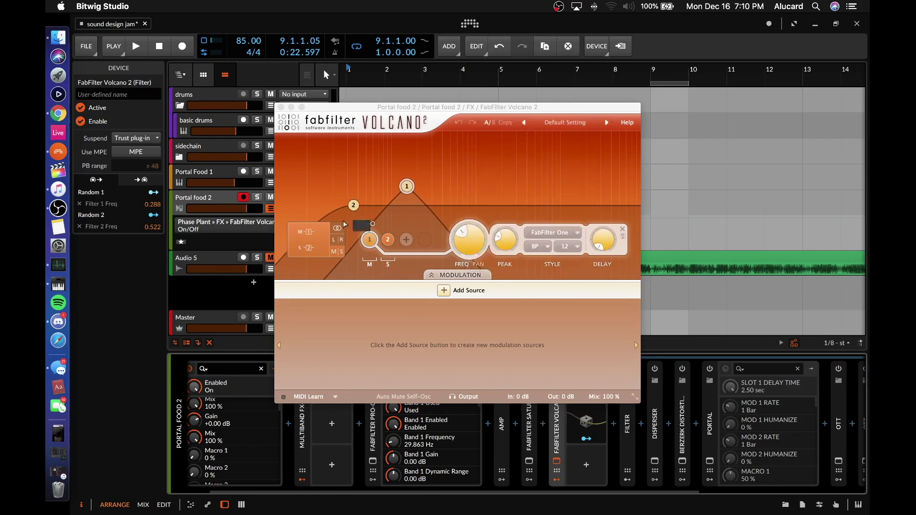
{"action": "left_click", "coordinate": [281, 107]}
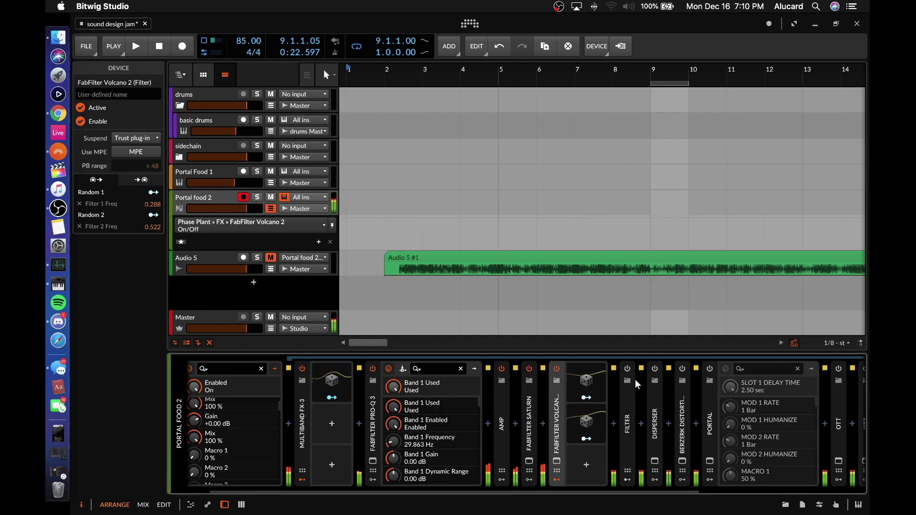
- Turn on the Filter device, examine its Random modulator and 4-pole low-pass settings, and collapse it
{"action": "scroll", "coordinate": [617, 396], "scroll_direction": "right", "scroll_amount": 2}
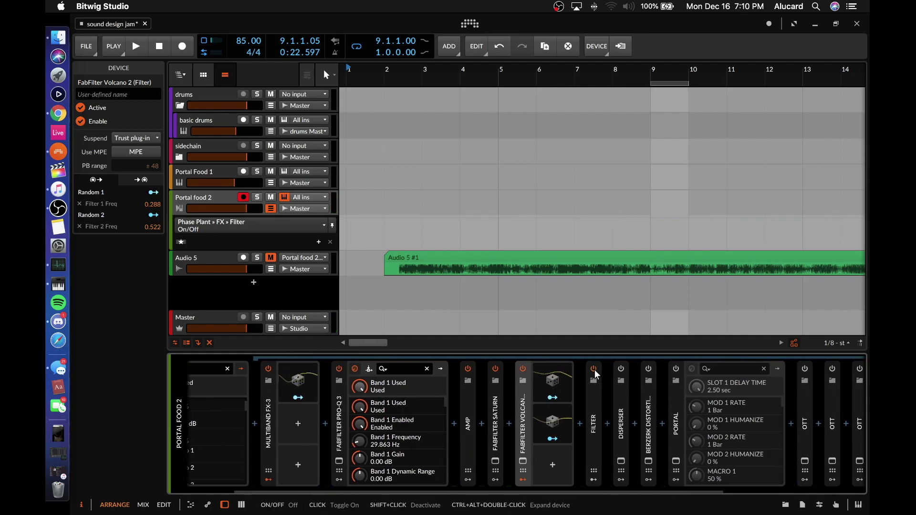
{"action": "double_click", "coordinate": [594, 404]}
{"action": "left_click", "coordinate": [547, 478]}
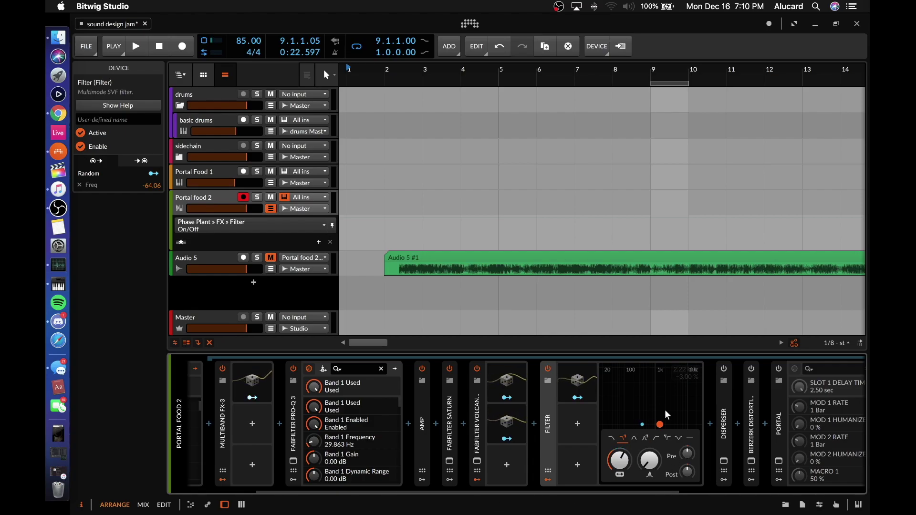
{"action": "scroll", "coordinate": [606, 427], "scroll_direction": "right", "scroll_amount": 2}
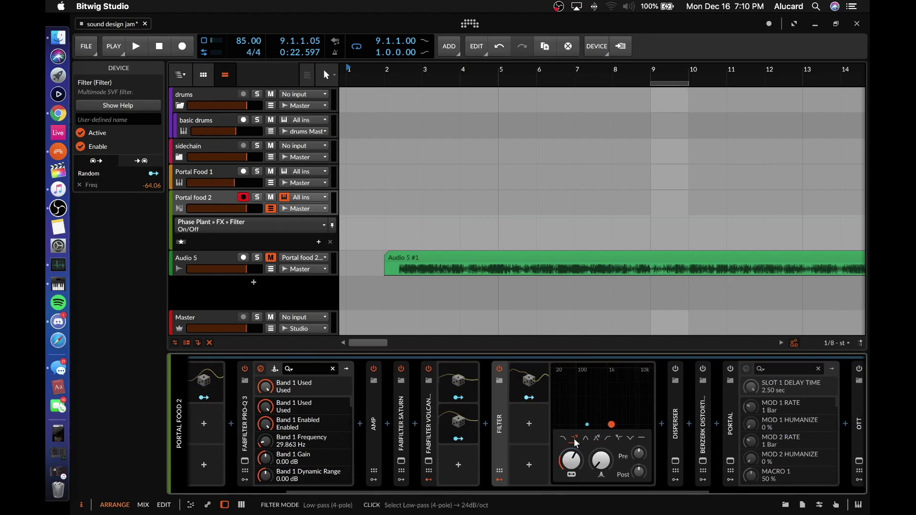
{"action": "left_click", "coordinate": [500, 396]}
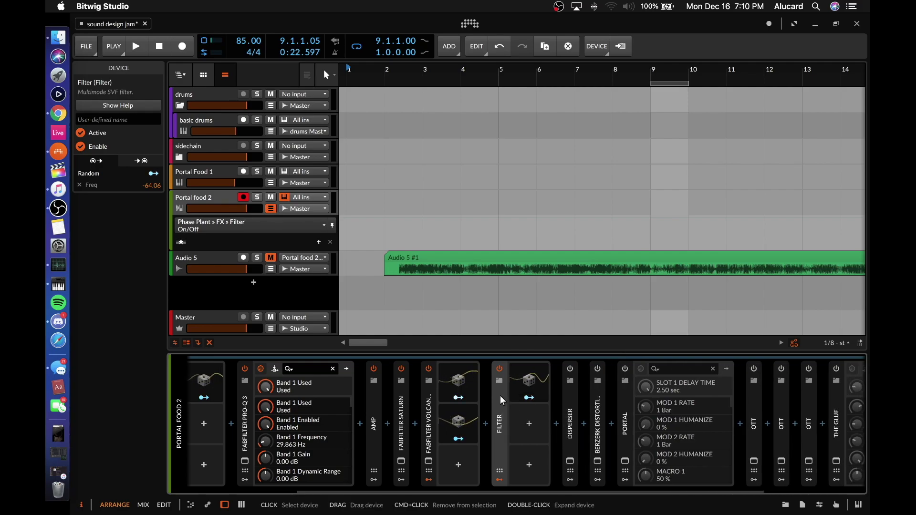
- Turn on Disperser and Berzerk Distortion, and examine Berzerk's settings in its plug-in window before closing it
{"action": "left_click", "coordinate": [568, 372]}
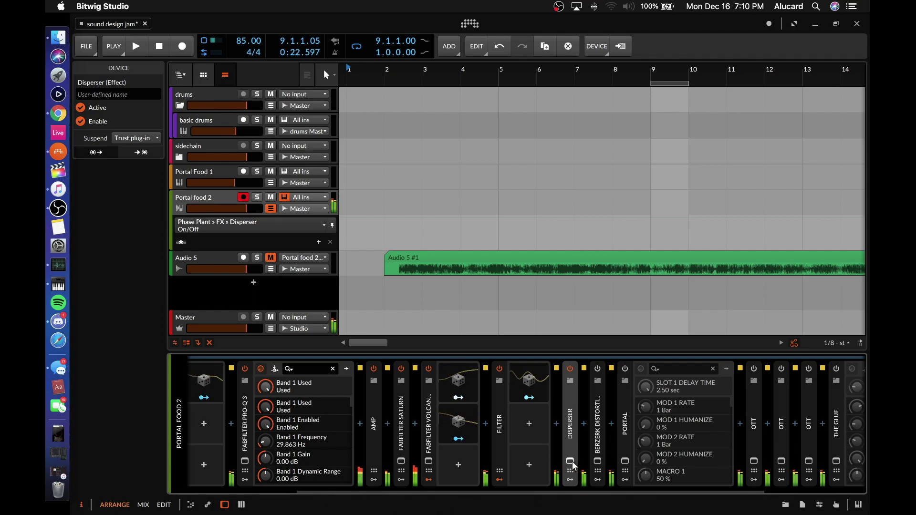
{"action": "left_click", "coordinate": [597, 371]}
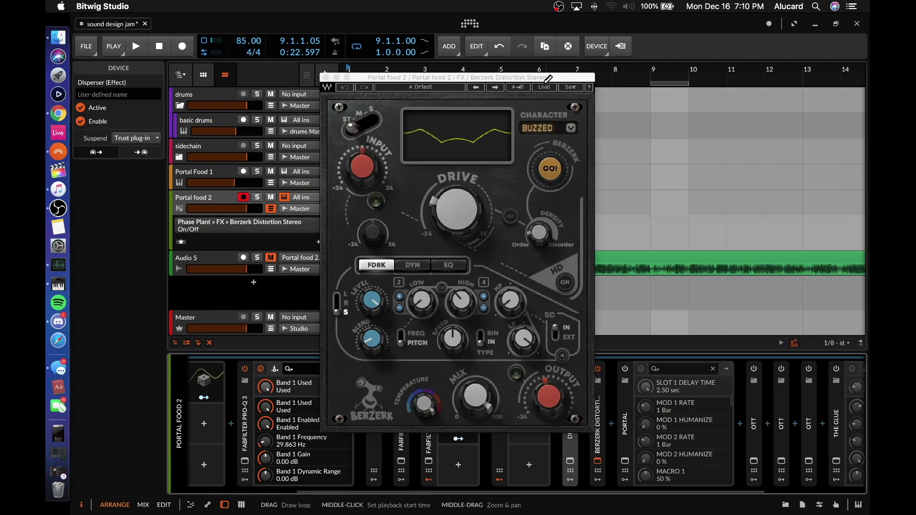
{"action": "left_click", "coordinate": [327, 78]}
- Turn on all three OTT compressors and examine the first one's settings in its plug-in window
{"action": "scroll", "coordinate": [608, 386], "scroll_direction": "right", "scroll_amount": 5}
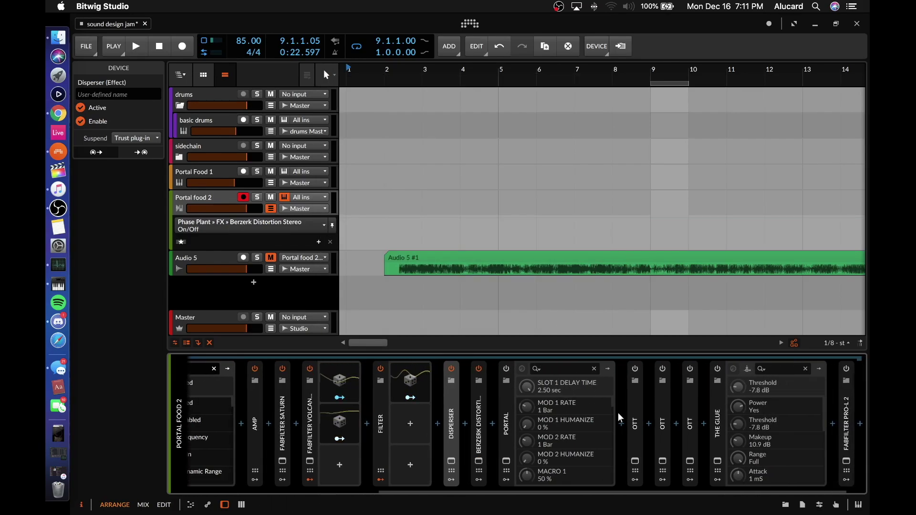
{"action": "scroll", "coordinate": [619, 396], "scroll_direction": "right", "scroll_amount": 2}
{"action": "left_click", "coordinate": [606, 369]}
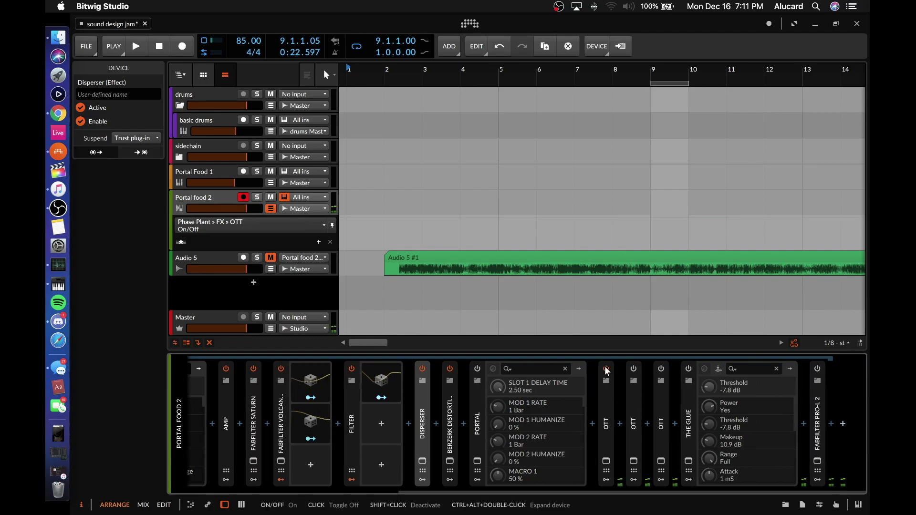
{"action": "left_click", "coordinate": [633, 368]}
{"action": "left_click", "coordinate": [605, 460]}
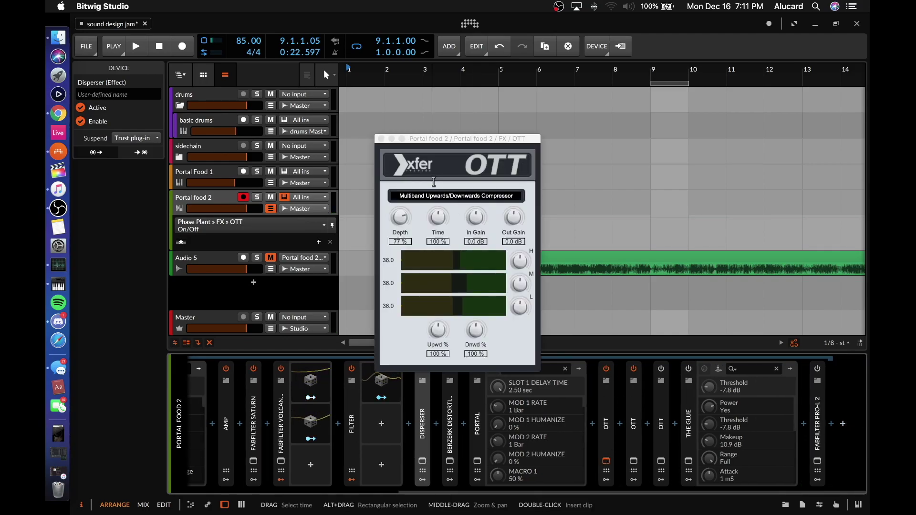
{"action": "left_click", "coordinate": [381, 138]}
{"action": "left_click", "coordinate": [660, 369]}
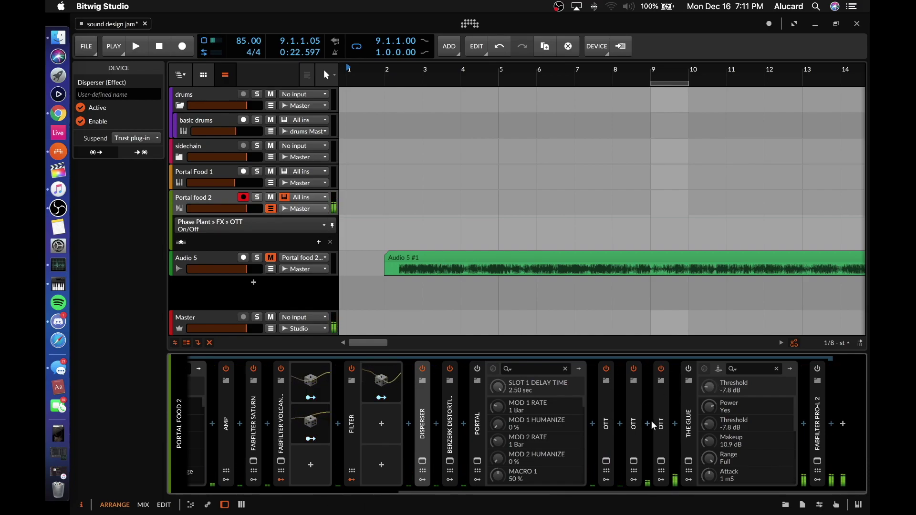
- Turn on The Glue, continue in trial mode, and examine its compressor settings before closing the window
{"action": "left_click", "coordinate": [704, 369]}
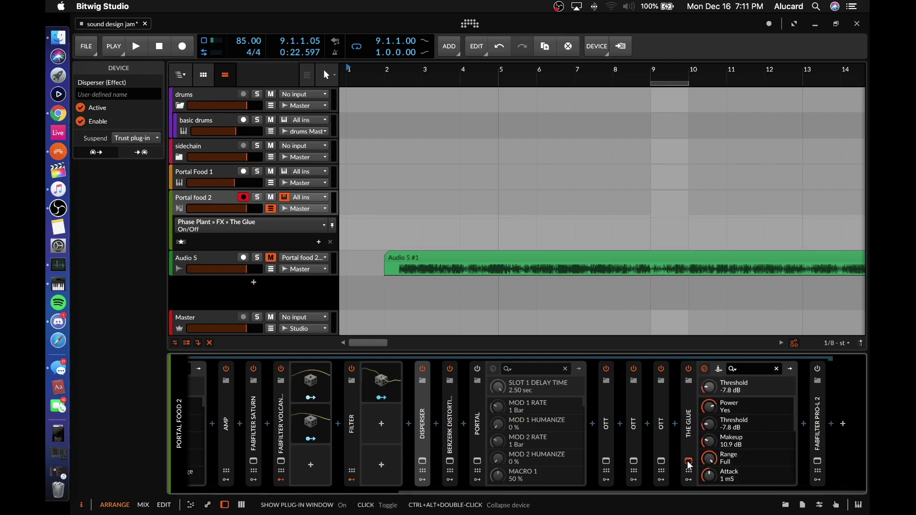
{"action": "left_click", "coordinate": [688, 462]}
{"action": "left_click", "coordinate": [459, 149]}
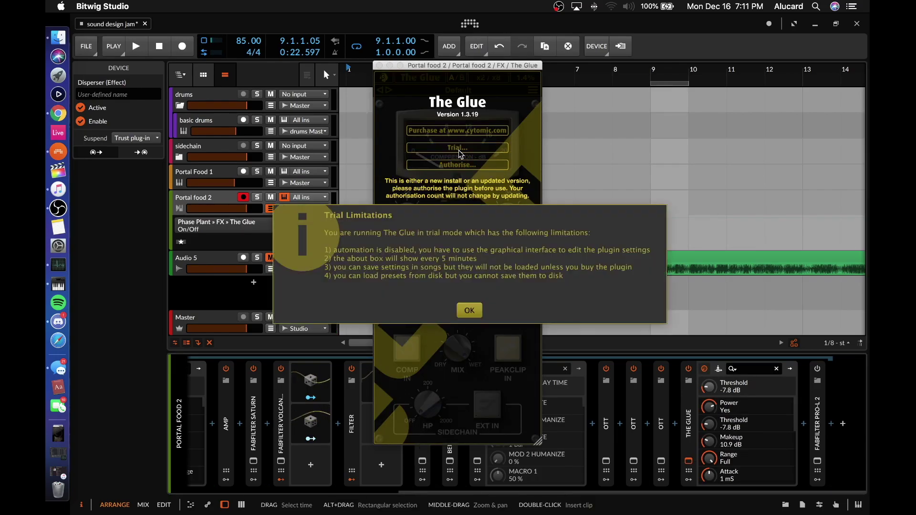
{"action": "left_click", "coordinate": [467, 308]}
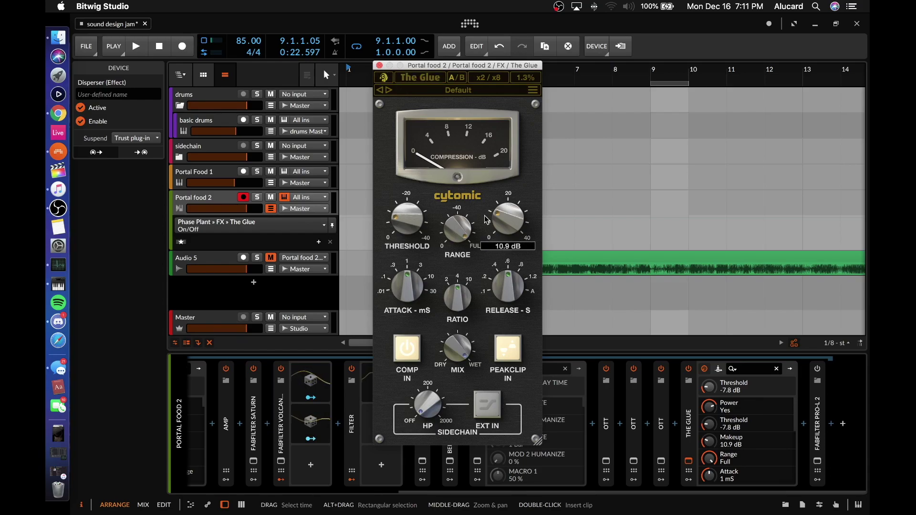
{"action": "left_click", "coordinate": [380, 66]}
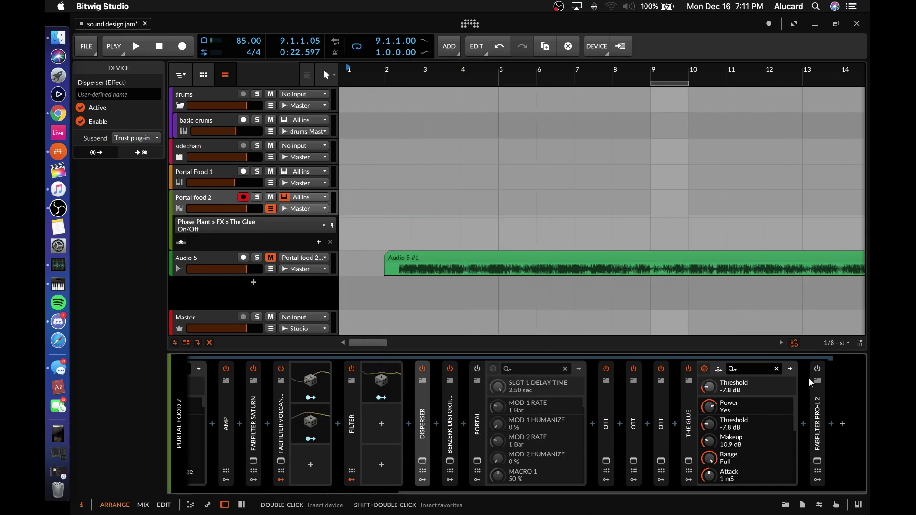
- Turn on FabFilter Pro-L 2, examine its limiter settings, and toggle Portal on and off to compare the sound
{"action": "left_click", "coordinate": [817, 462]}
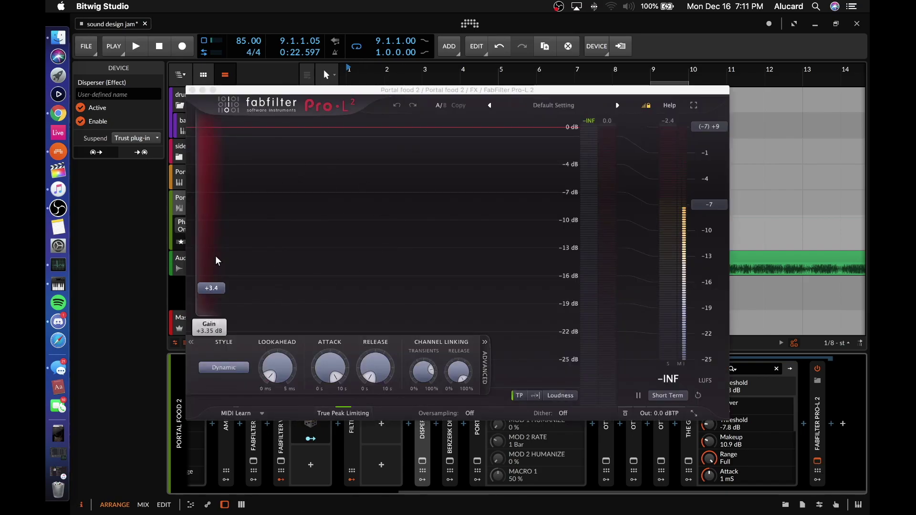
{"action": "left_click", "coordinate": [192, 90]}
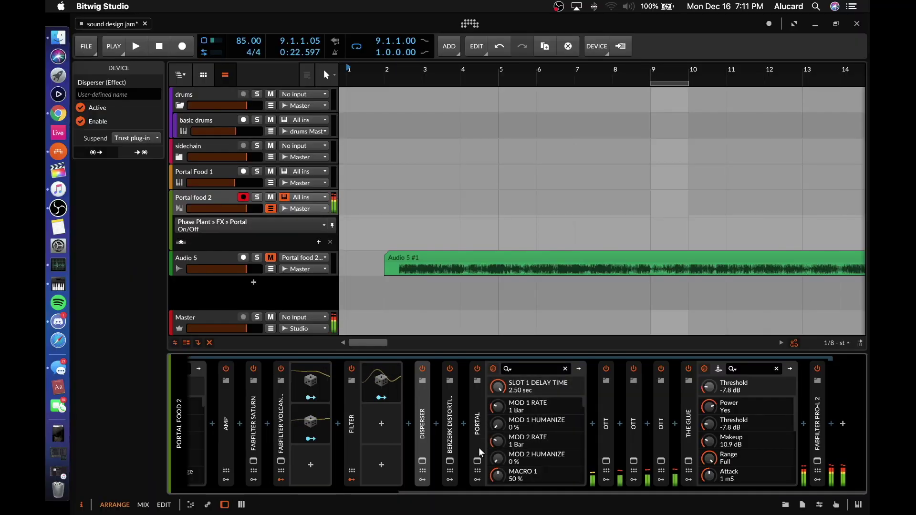
{"action": "left_click", "coordinate": [477, 367]}
{"action": "left_click", "coordinate": [477, 367]}
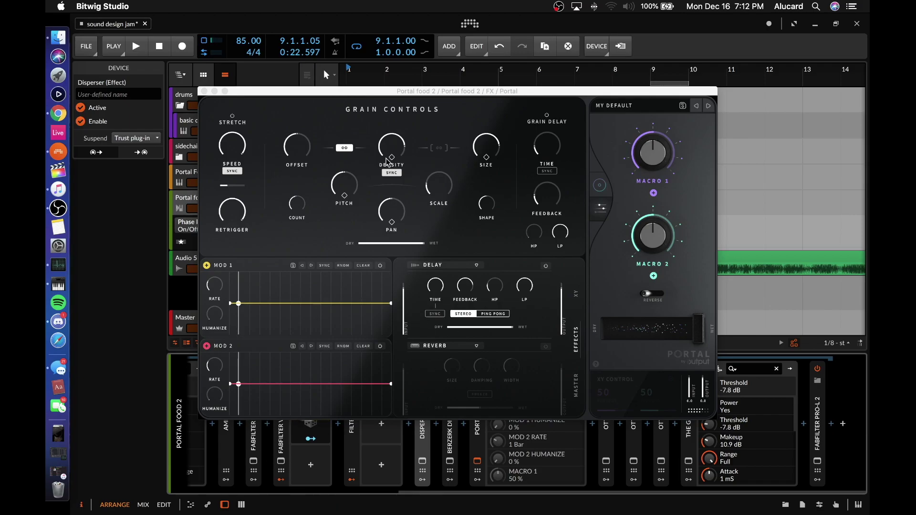
- Try Delay in the second effect slot of Portal's plug-in window, and set that slot to Filter
{"action": "left_click", "coordinate": [429, 342]}
{"action": "left_click", "coordinate": [498, 386]}
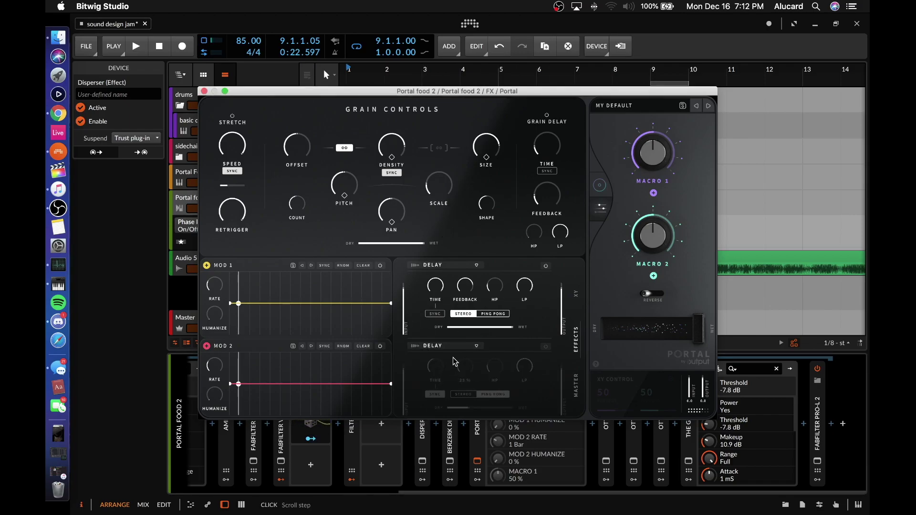
{"action": "left_click", "coordinate": [444, 344]}
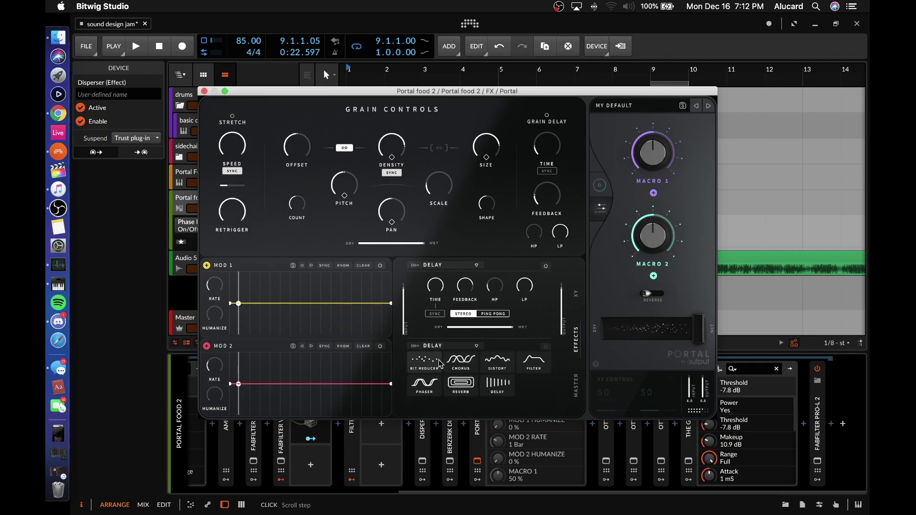
{"action": "left_click", "coordinate": [528, 369]}
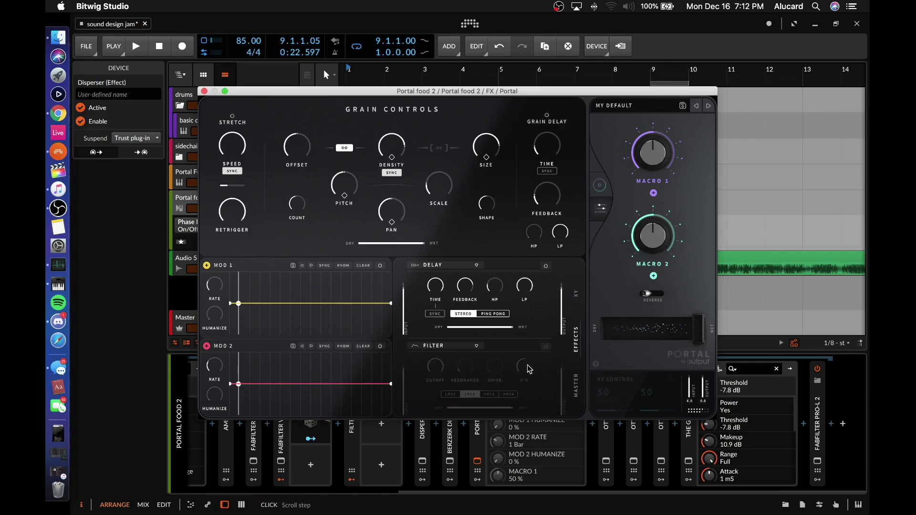
- Set the threshold to -15.7 and the gain to 4.7 in Portal's Master section, and close the plug-in
{"action": "left_click", "coordinate": [574, 387]}
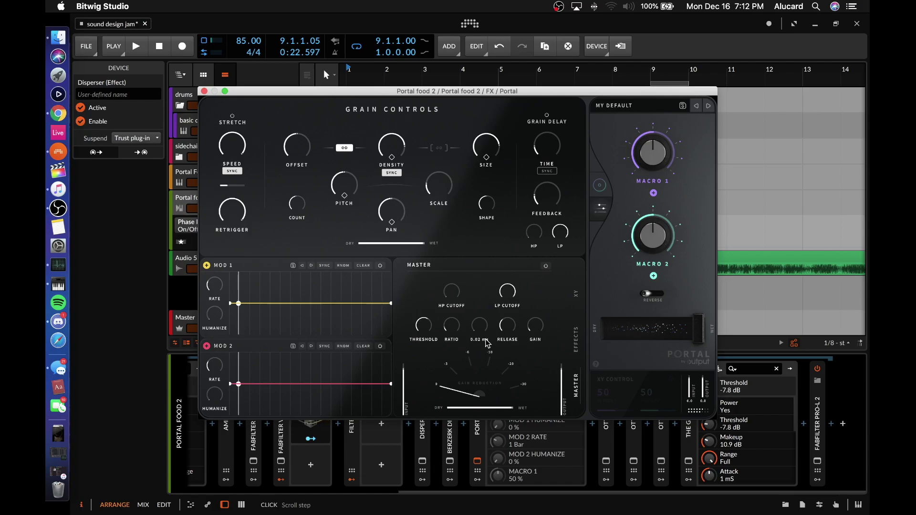
{"action": "left_click_drag", "start_coordinate": [426, 324], "coordinate": [425, 331]}
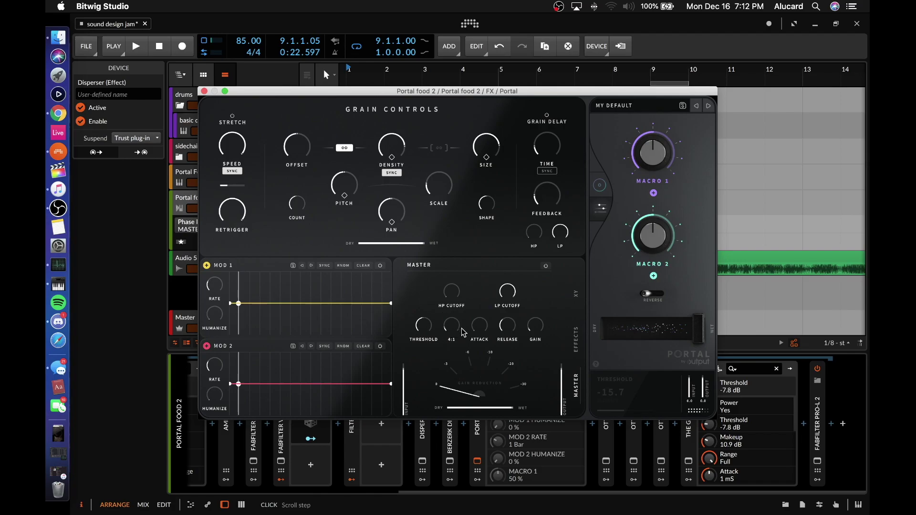
{"action": "left_click_drag", "start_coordinate": [542, 330], "coordinate": [541, 324]}
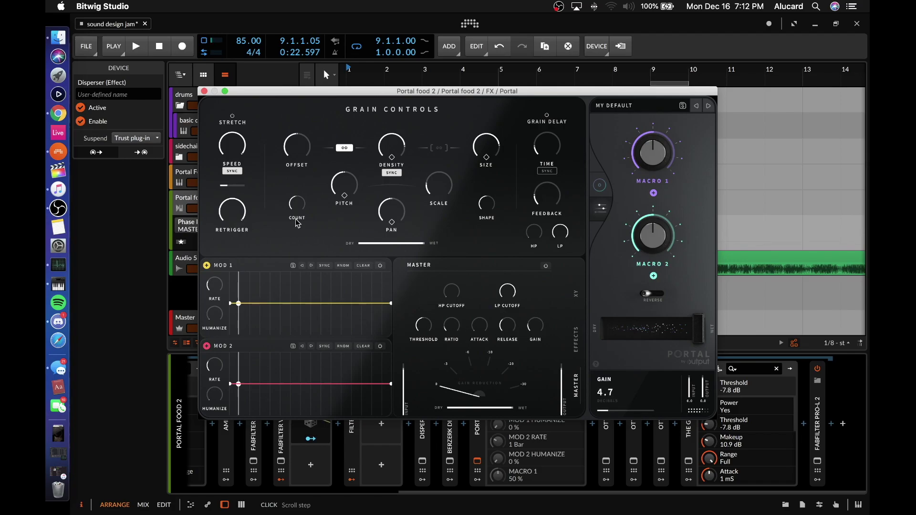
{"action": "left_click", "coordinate": [204, 91]}
- Unmute and solo the Audio 5 track that holds the recorded clip
{"action": "scroll", "coordinate": [421, 220], "scroll_direction": "right", "scroll_amount": 15}
{"action": "scroll", "coordinate": [422, 218], "scroll_direction": "down", "scroll_amount": 8}
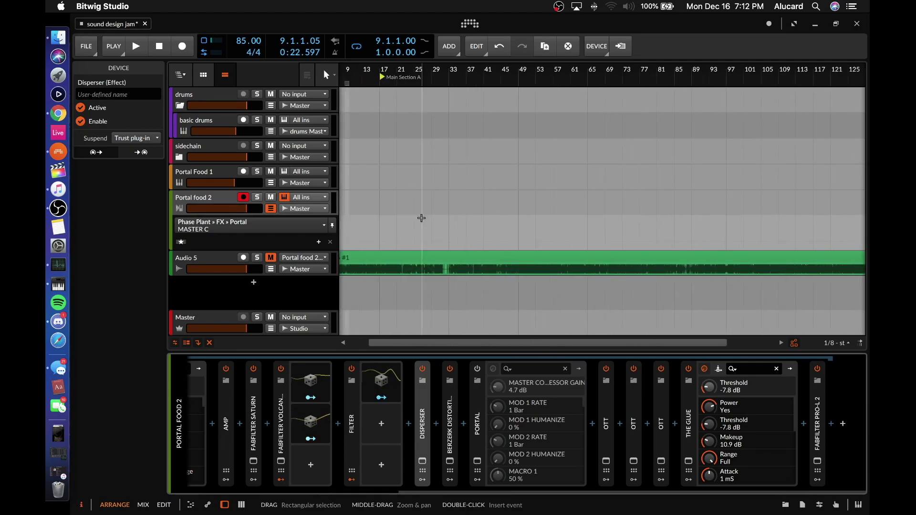
{"action": "left_click", "coordinate": [394, 264]}
{"action": "scroll", "coordinate": [394, 264], "scroll_direction": "up", "scroll_amount": 10}
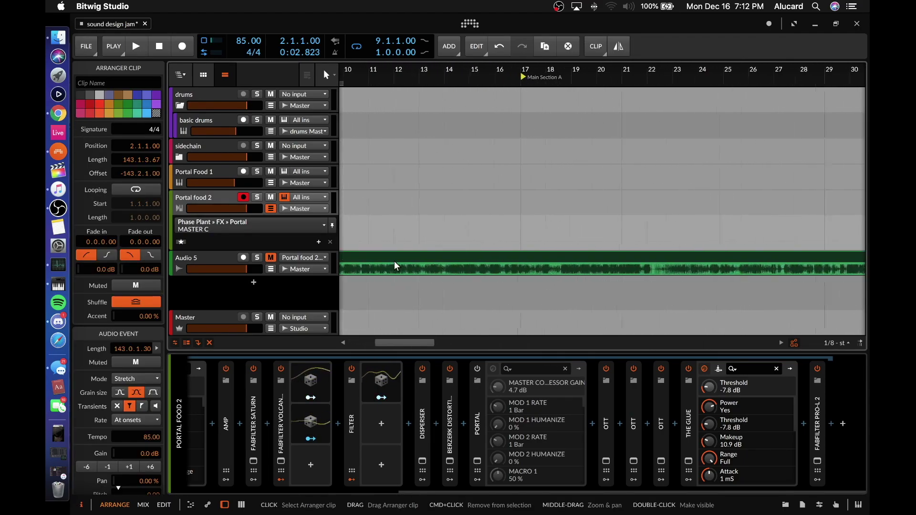
{"action": "scroll", "coordinate": [394, 261], "scroll_direction": "left", "scroll_amount": 10}
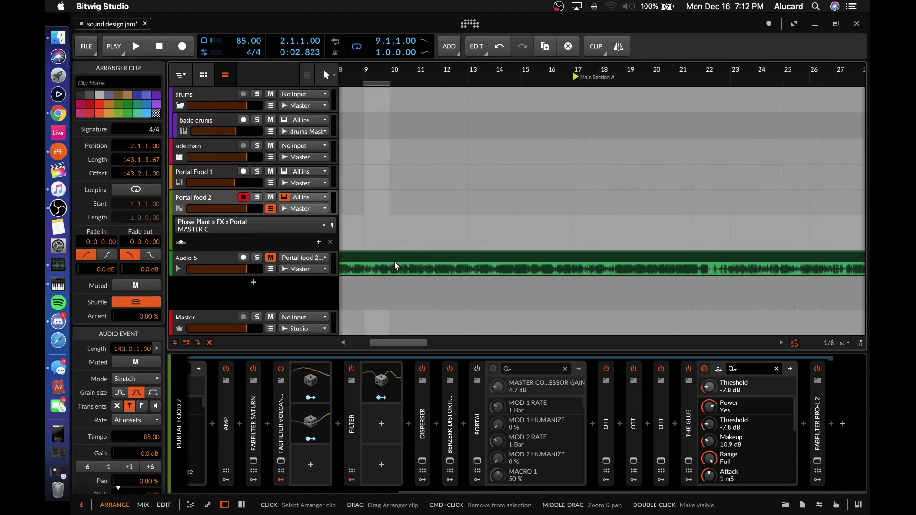
{"action": "left_click", "coordinate": [270, 258]}
{"action": "left_click", "coordinate": [257, 258]}
- Play the Audio 5 recording from 26.4.1, and restart playback from 33.2.1
{"action": "scroll", "coordinate": [579, 245], "scroll_direction": "right", "scroll_amount": 5}
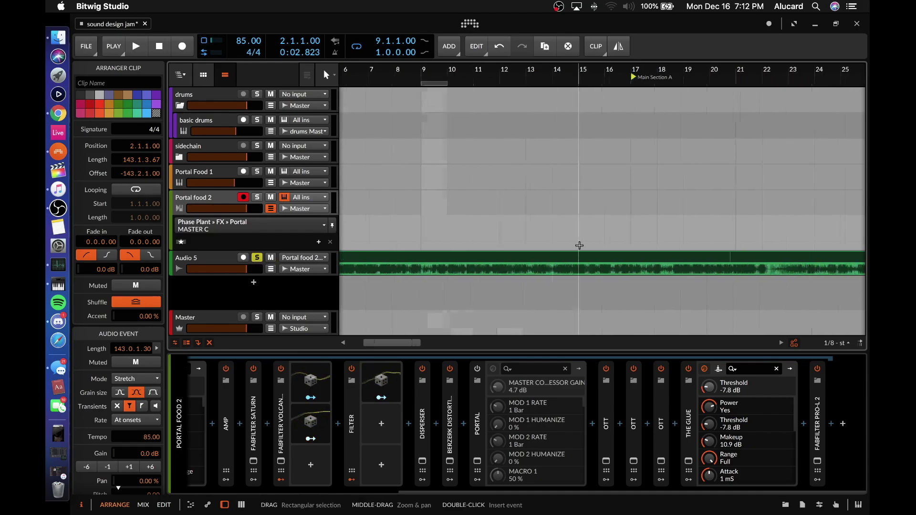
{"action": "scroll", "coordinate": [582, 260], "scroll_direction": "right", "scroll_amount": 12}
{"action": "left_click", "coordinate": [587, 262]}
{"action": "key", "text": "space"}
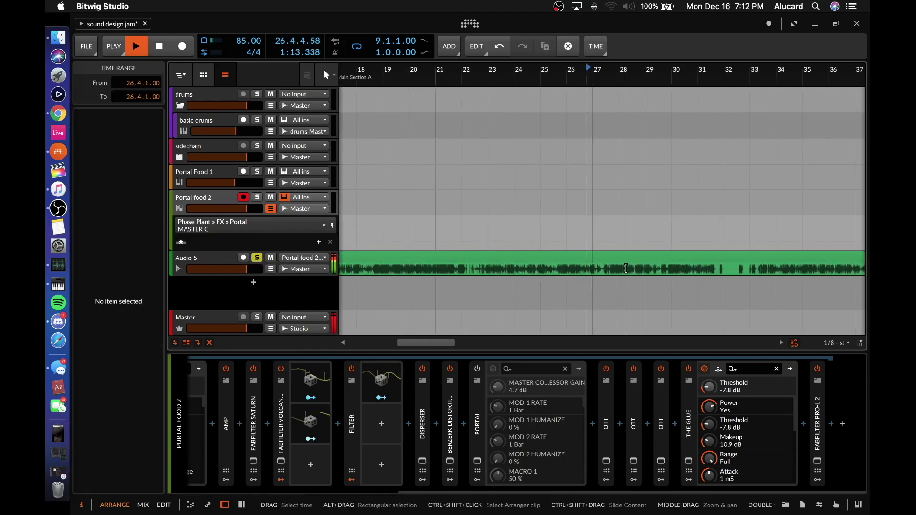
{"action": "scroll", "coordinate": [668, 268], "scroll_direction": "right", "scroll_amount": 2}
{"action": "left_click", "coordinate": [694, 269]}
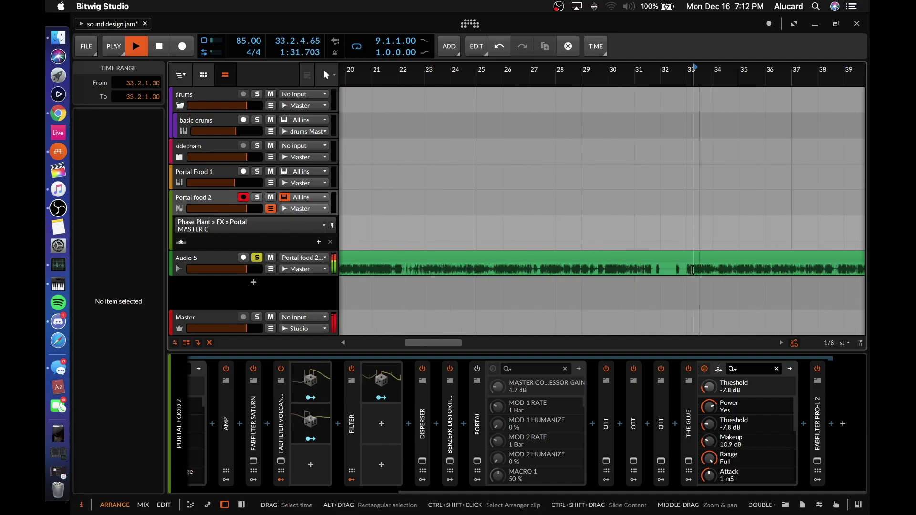
- Audition further parts of the Audio 5 recording from 59.2.1 and from 91.2.3
{"action": "scroll", "coordinate": [692, 270], "scroll_direction": "right", "scroll_amount": 3}
{"action": "left_click", "coordinate": [681, 270]}
{"action": "key", "text": "space"}
{"action": "key", "text": "space"}
{"action": "scroll", "coordinate": [708, 270], "scroll_direction": "right", "scroll_amount": 3}
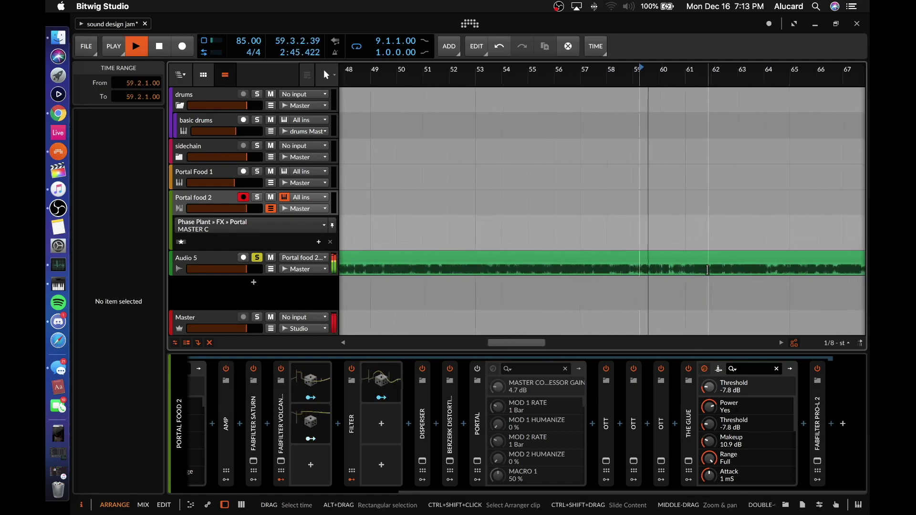
{"action": "scroll", "coordinate": [707, 270], "scroll_direction": "right", "scroll_amount": 15}
{"action": "left_click", "coordinate": [662, 270]}
{"action": "scroll", "coordinate": [662, 270], "scroll_direction": "right", "scroll_amount": 3}
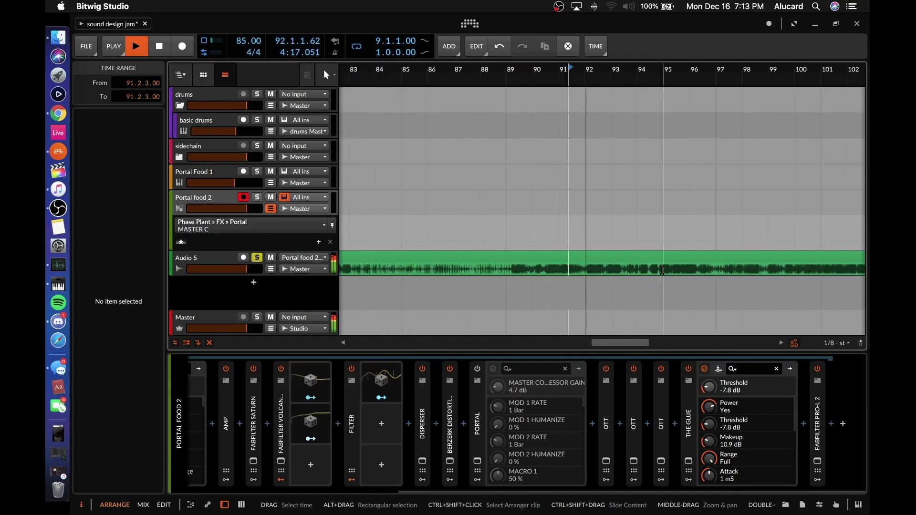
- Stop playback and turn off solo on the Audio 5 track
{"action": "key", "text": "space"}
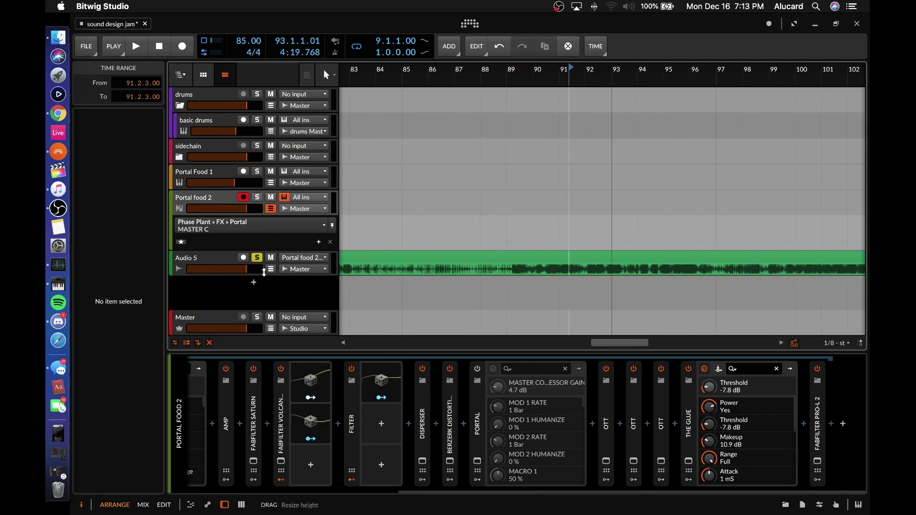
{"action": "left_click", "coordinate": [258, 258]}
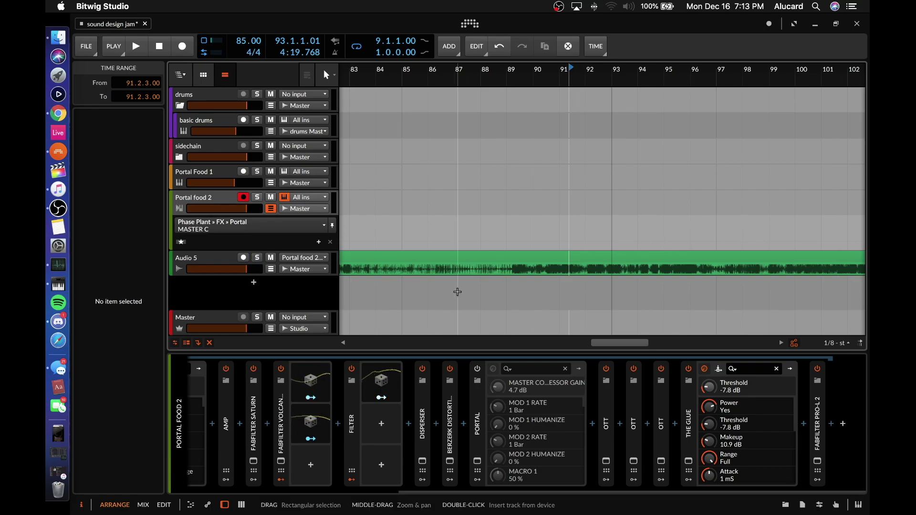
{"action": "scroll", "coordinate": [407, 287], "scroll_direction": "left", "scroll_amount": 1}
{"action": "scroll", "coordinate": [407, 287], "scroll_direction": "down", "scroll_amount": 10}
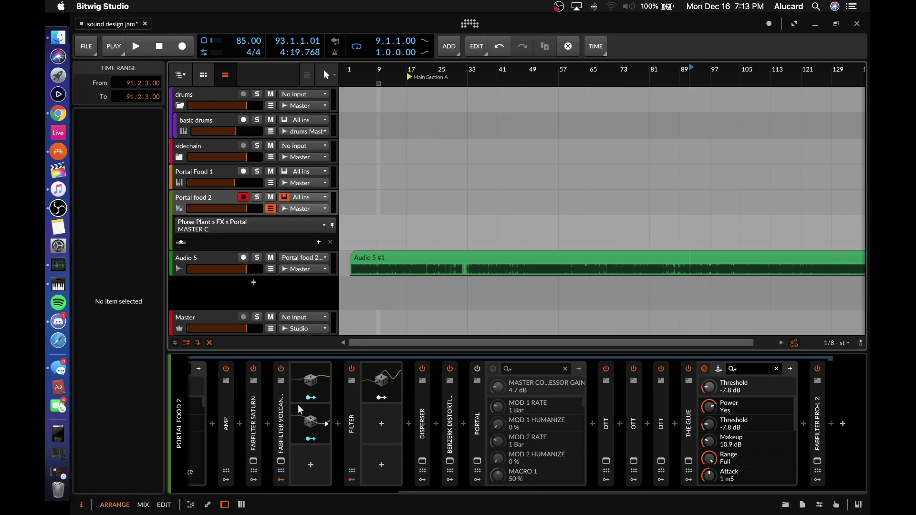
- Review the Portal food 2 device chain from Phase Plant through the effects to The Glue
{"action": "scroll", "coordinate": [297, 405], "scroll_direction": "left", "scroll_amount": 10}
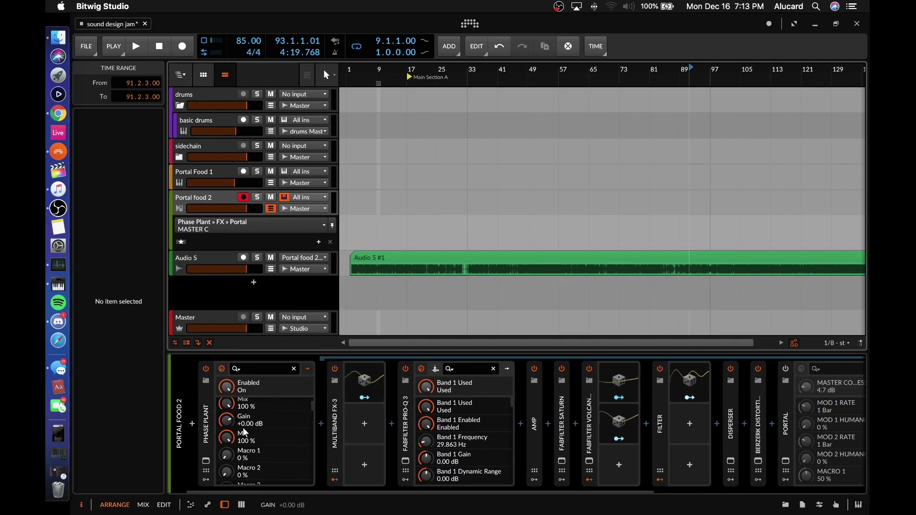
{"action": "scroll", "coordinate": [242, 427], "scroll_direction": "right", "scroll_amount": 2}
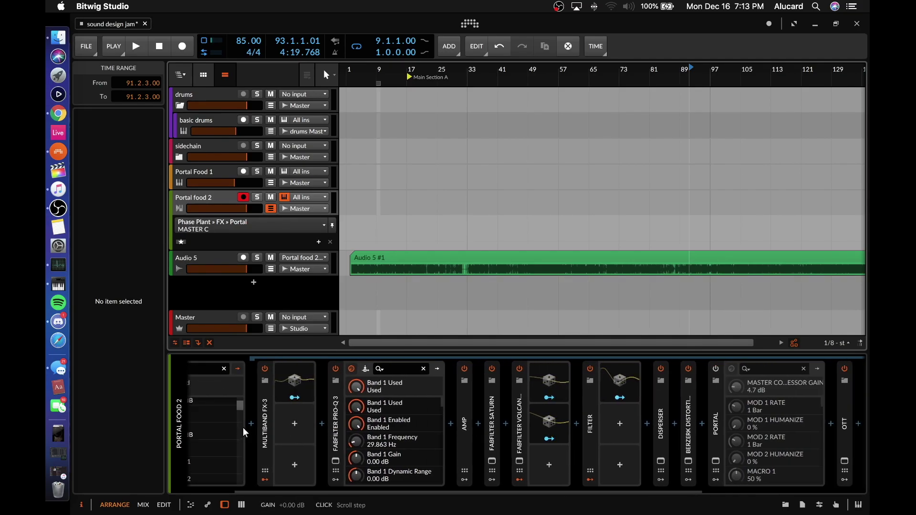
{"action": "scroll", "coordinate": [242, 427], "scroll_direction": "up", "scroll_amount": 1}
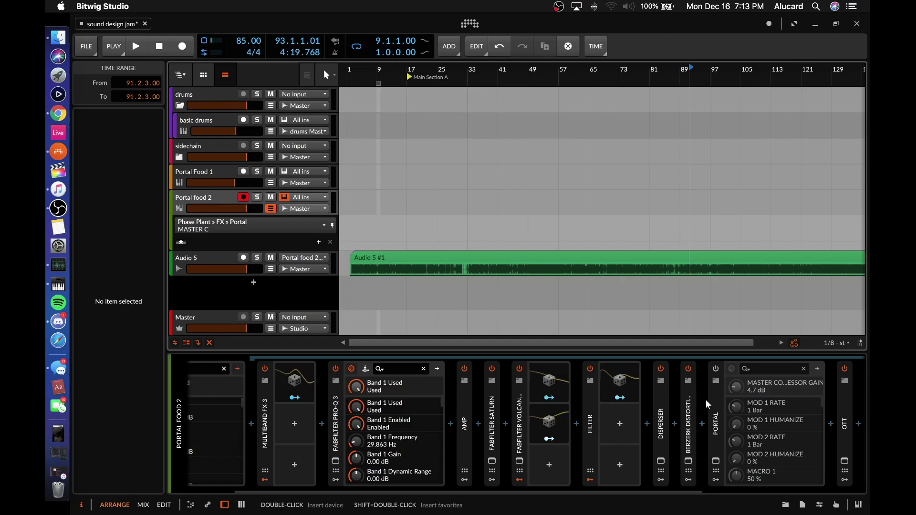
{"action": "scroll", "coordinate": [706, 399], "scroll_direction": "right", "scroll_amount": 4}
{"action": "scroll", "coordinate": [705, 400], "scroll_direction": "down", "scroll_amount": 3}
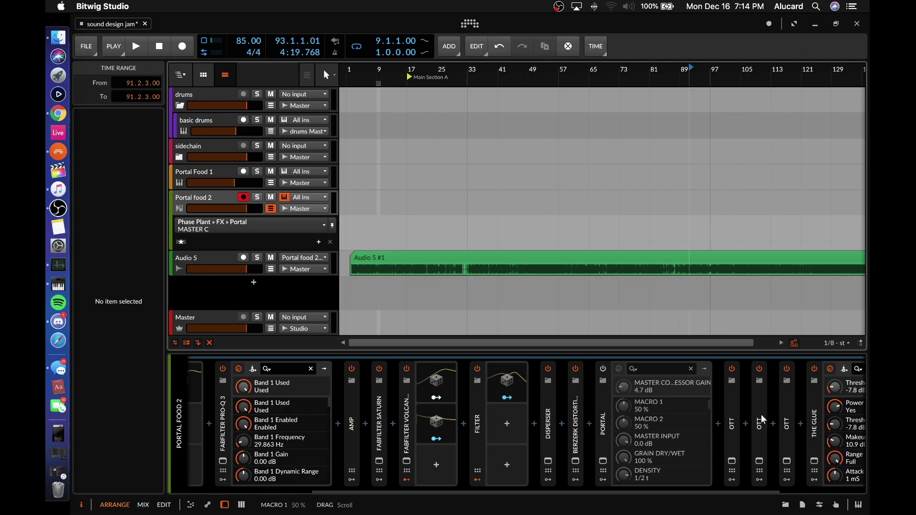
{"action": "scroll", "coordinate": [294, 420], "scroll_direction": "left", "scroll_amount": 6}
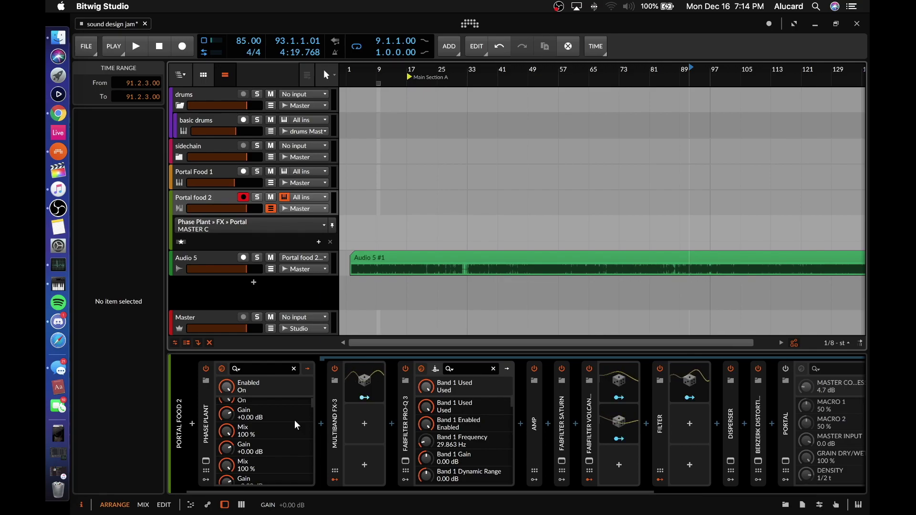
{"action": "scroll", "coordinate": [247, 422], "scroll_direction": "right", "scroll_amount": 4}
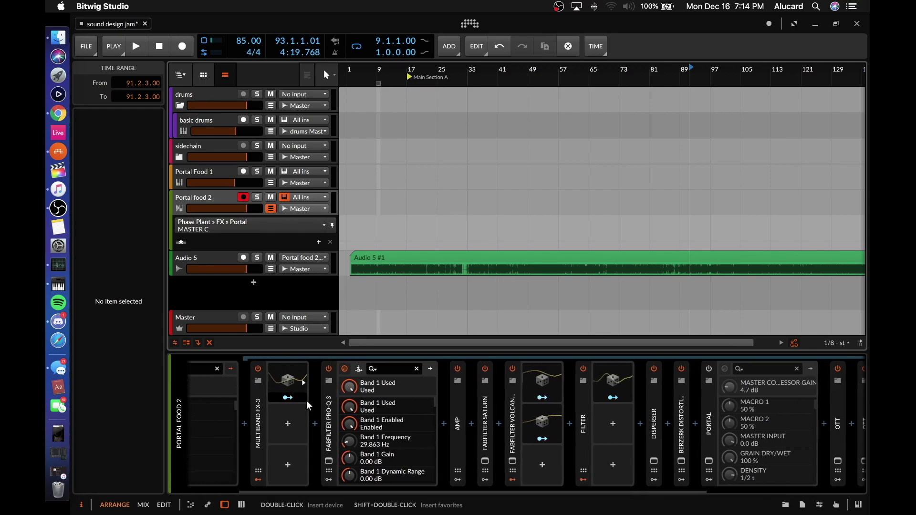
{"action": "scroll", "coordinate": [306, 400], "scroll_direction": "right", "scroll_amount": 3}
{"action": "scroll", "coordinate": [306, 400], "scroll_direction": "down", "scroll_amount": 2}
{"action": "scroll", "coordinate": [354, 405], "scroll_direction": "right", "scroll_amount": 2}
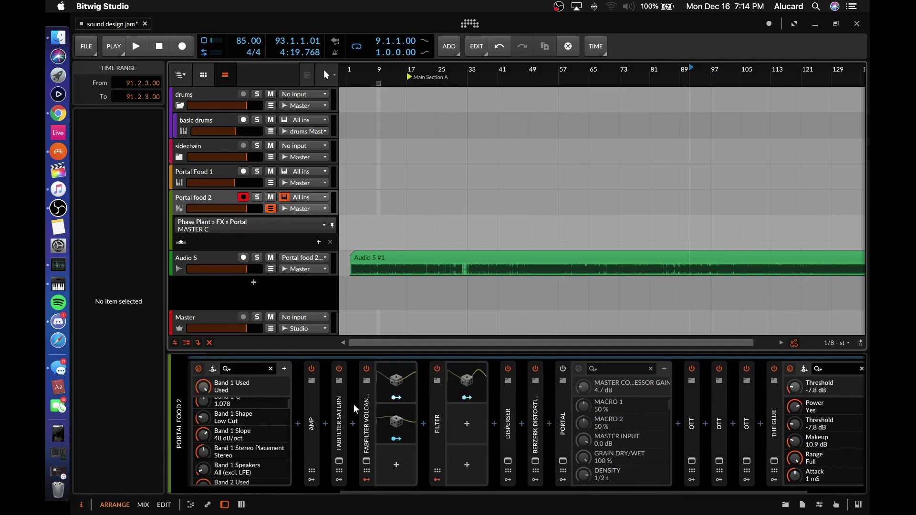
{"action": "scroll", "coordinate": [354, 413], "scroll_direction": "left", "scroll_amount": 4}
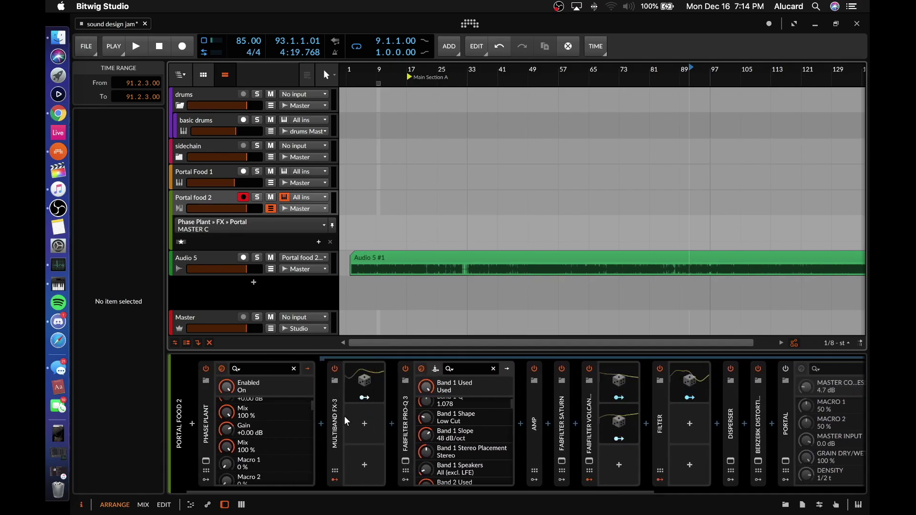
- Expand the Multiband FX-3 device to examine its band splits and nested Filter
{"action": "double_click", "coordinate": [333, 401]}
{"action": "scroll", "coordinate": [398, 402], "scroll_direction": "right", "scroll_amount": 1}
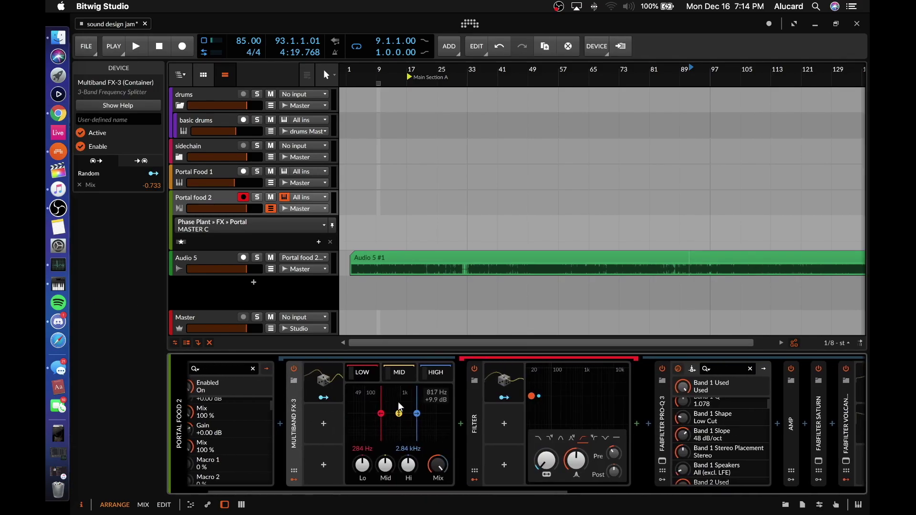
{"action": "scroll", "coordinate": [398, 402], "scroll_direction": "left", "scroll_amount": 1}
- Collapse Phase Plant's nested FX chain and select the Phase Plant device
{"action": "left_click", "coordinate": [308, 369]}
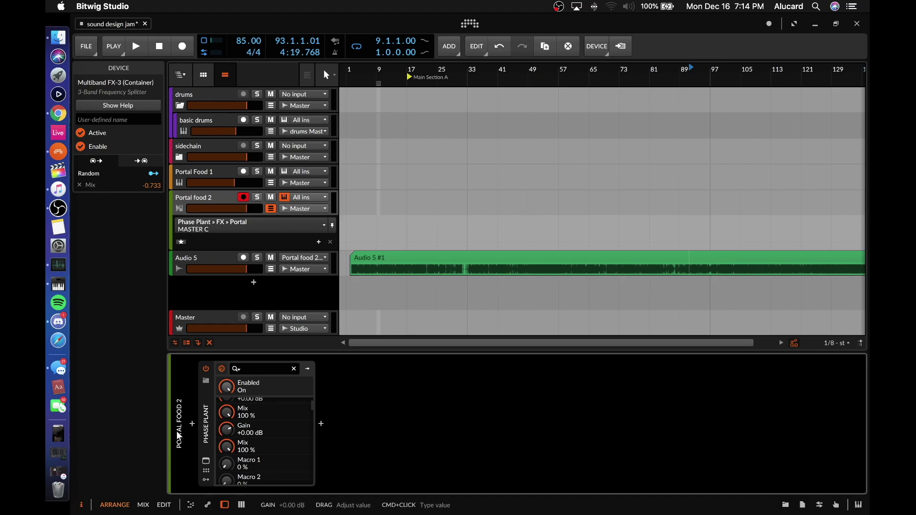
{"action": "left_click", "coordinate": [206, 400]}
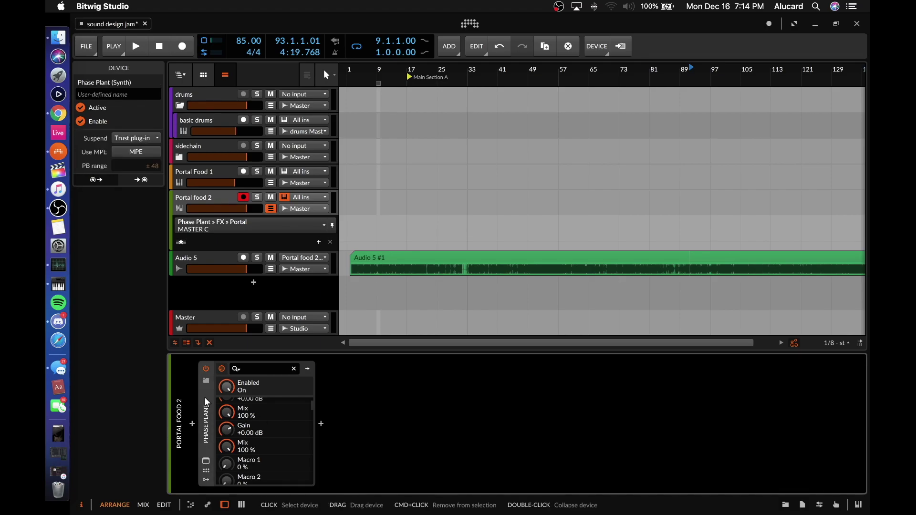